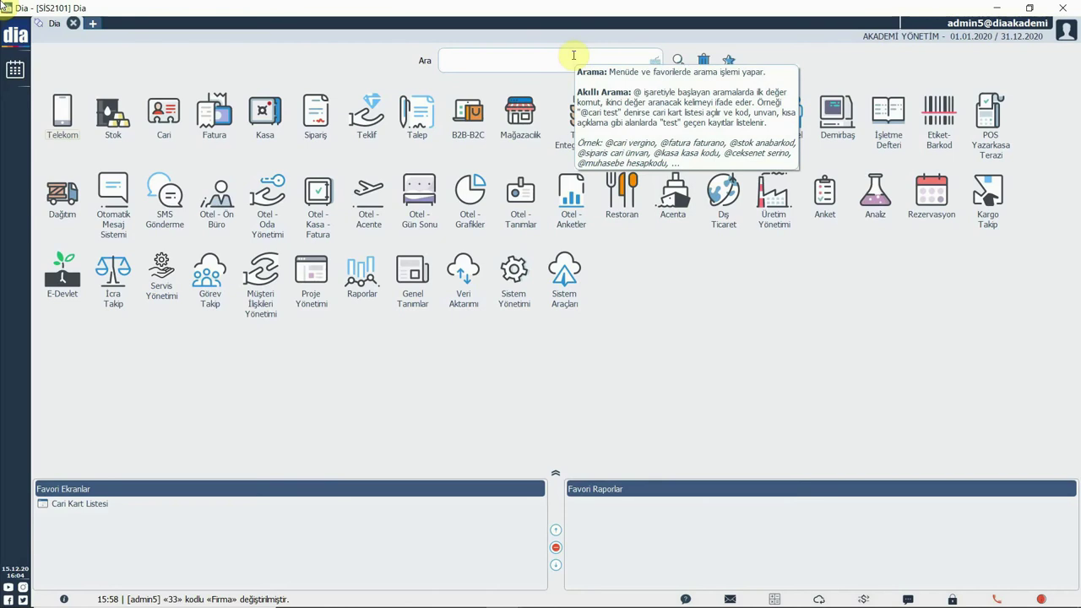
- Search for "dönem devri", open the Dönem Devri (Devir) screen and choose 03 (01.01.2020 - 31.12.2020) as the Yeni Dönem
{"action": "left_click", "coordinate": [16, 33]}
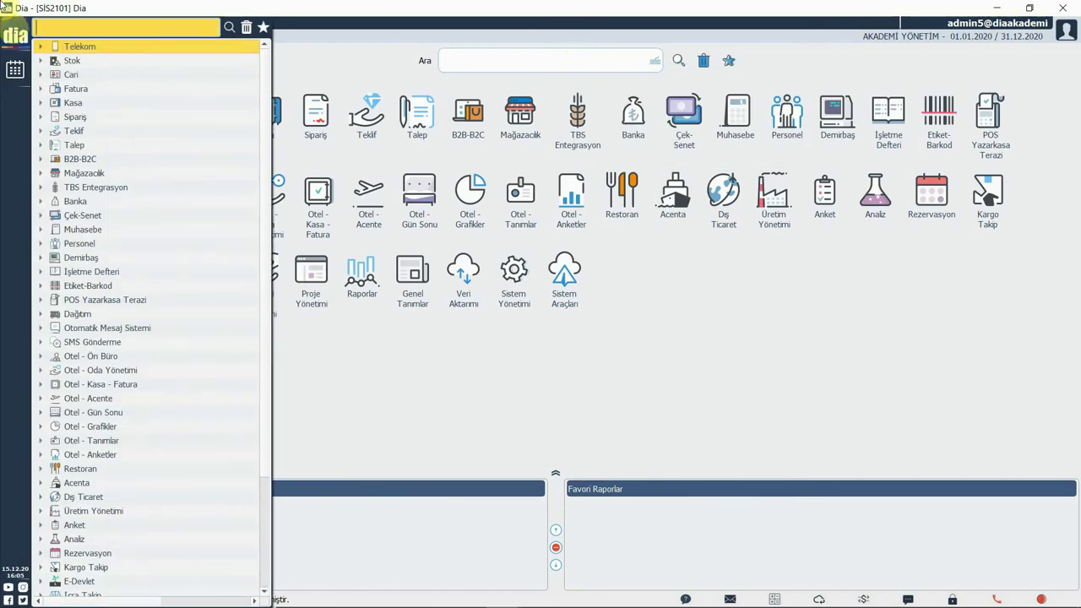
{"action": "type", "text": "dönem devri"}
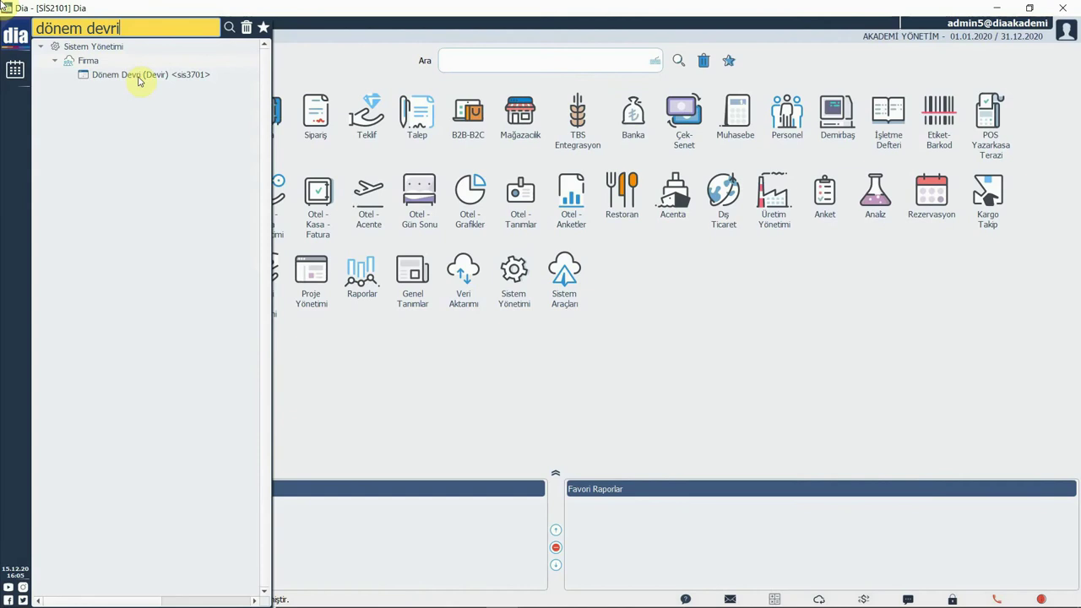
{"action": "mouse_move", "coordinate": [138, 80]}
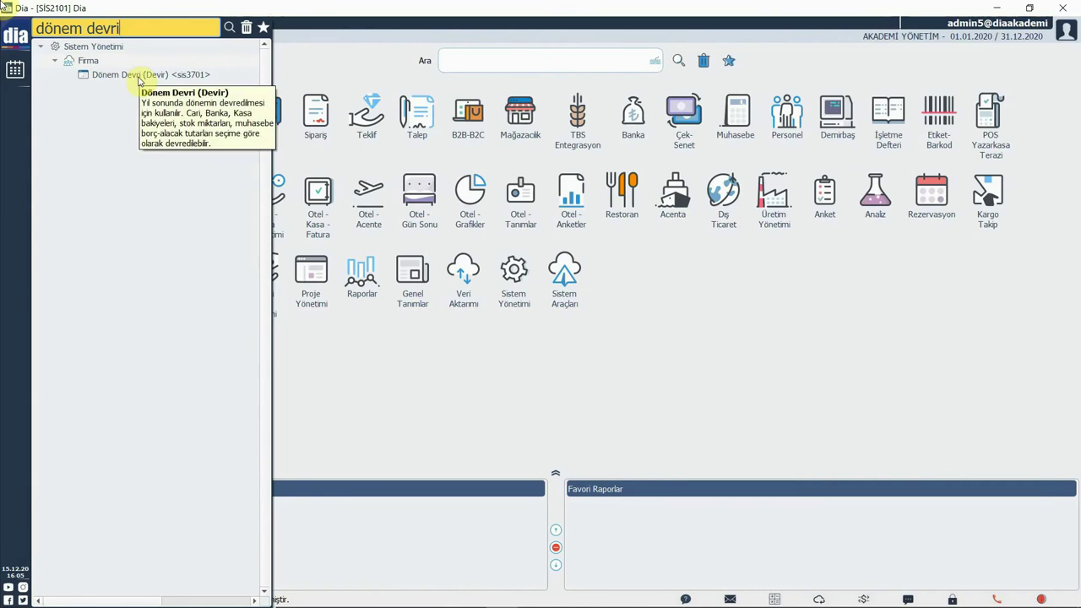
{"action": "left_click", "coordinate": [140, 78]}
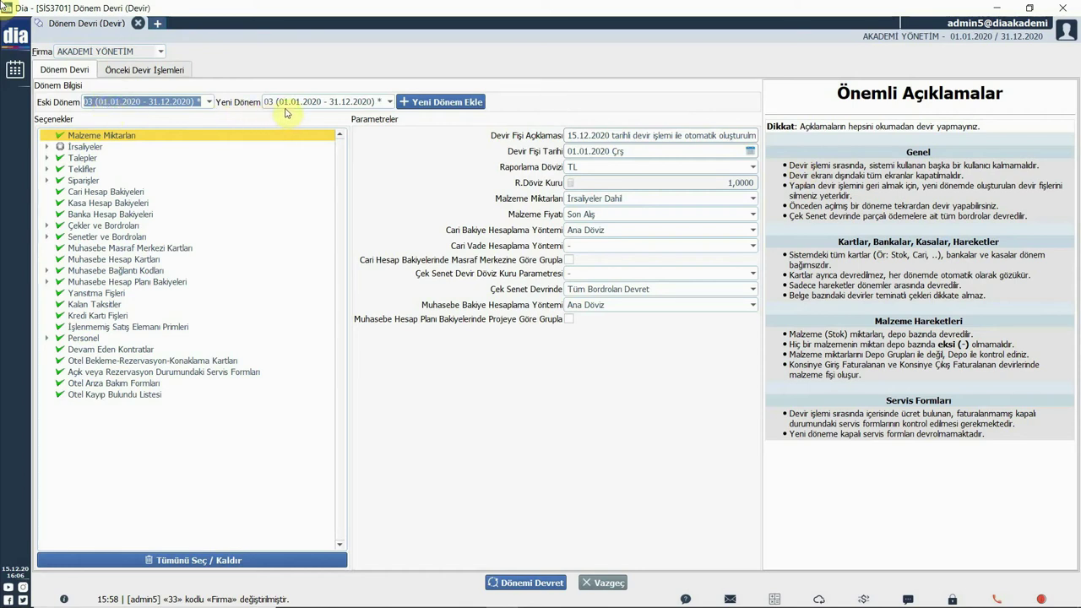
{"action": "left_click", "coordinate": [390, 102]}
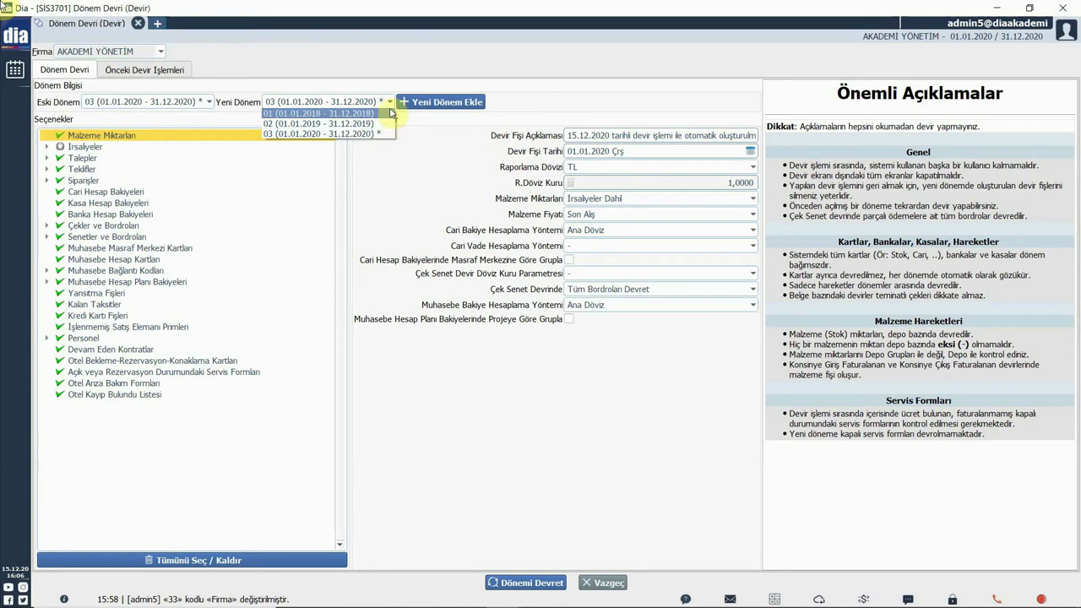
{"action": "left_click", "coordinate": [384, 133]}
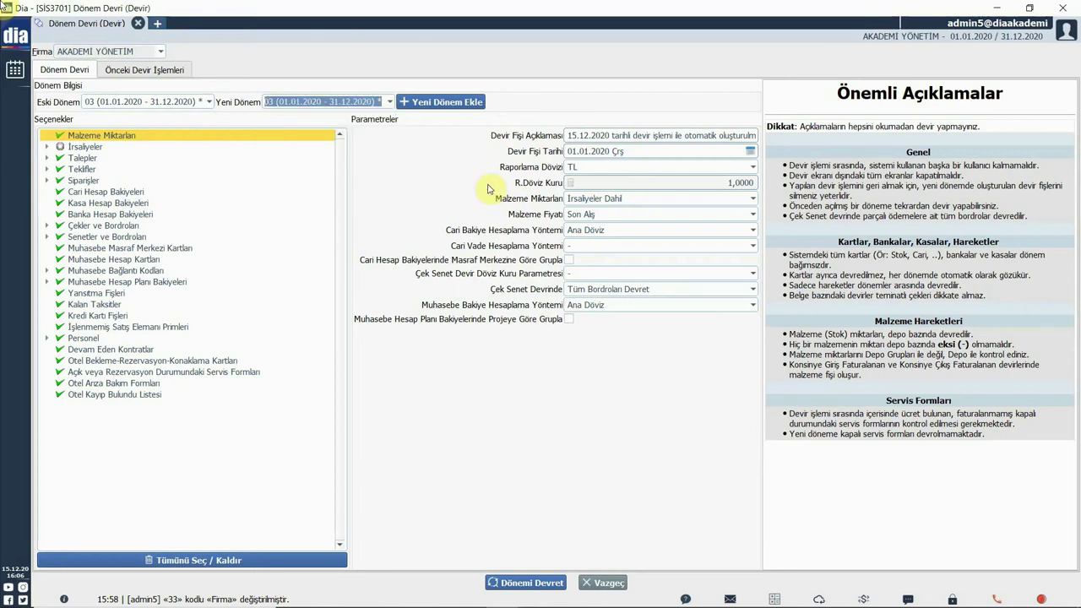
- Search for "firma" in a new tab, open the Firmalar list and open the AKADEMİ YÖNETİM company record for editing
{"action": "key", "text": "ctrl+t"}
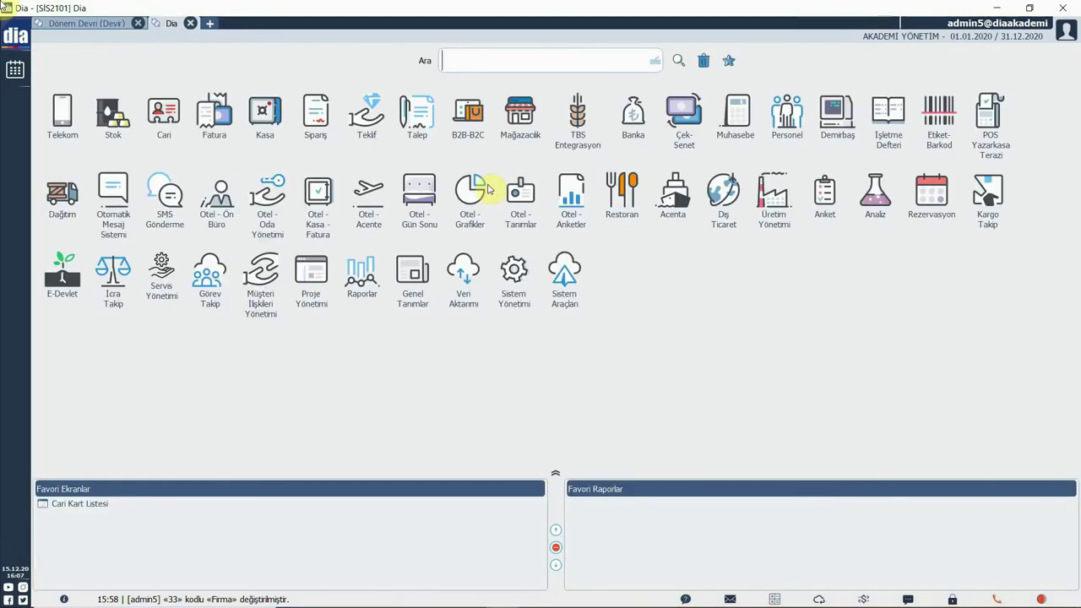
{"action": "type", "text": "firma"}
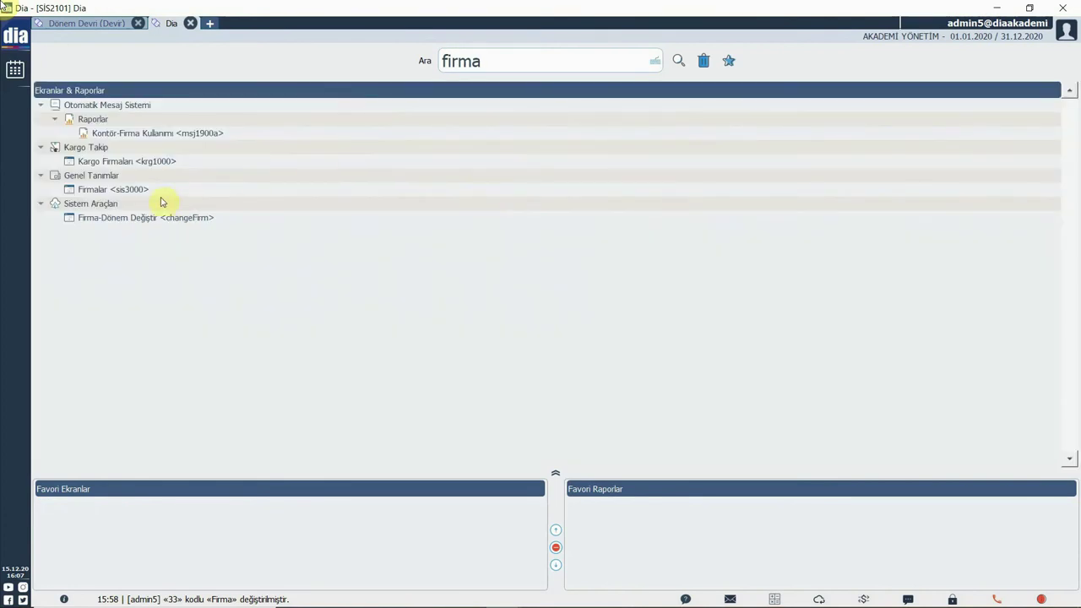
{"action": "double_click", "coordinate": [143, 191]}
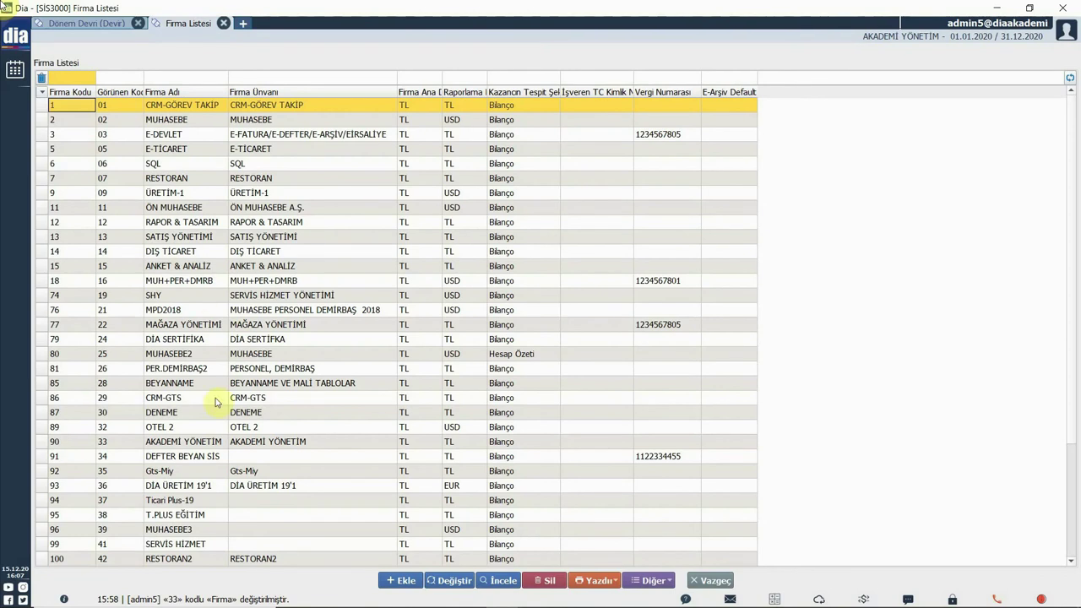
{"action": "left_click", "coordinate": [223, 441]}
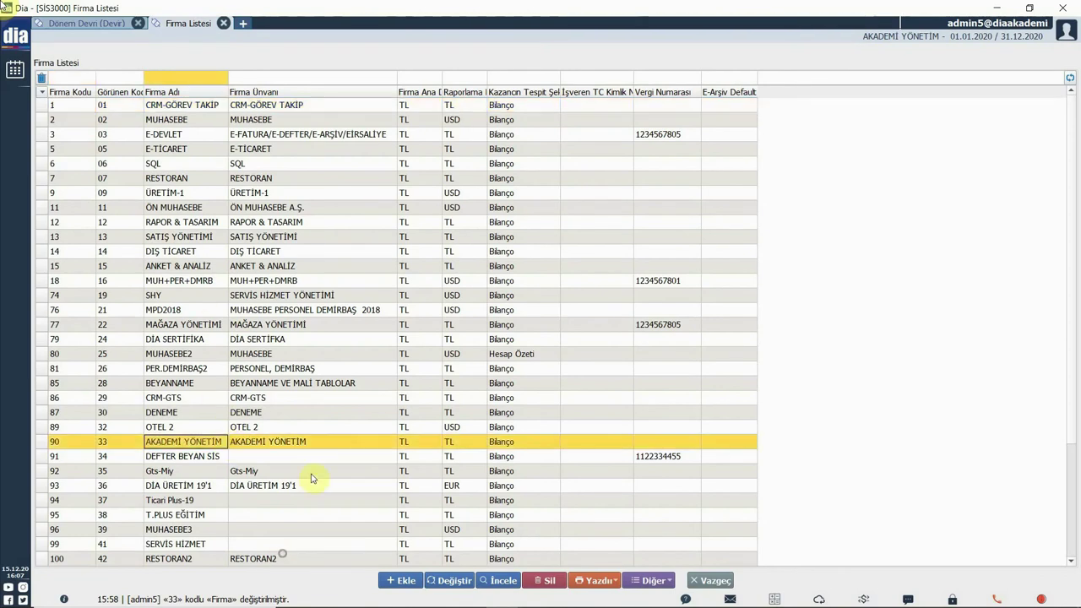
{"action": "left_click", "coordinate": [453, 580]}
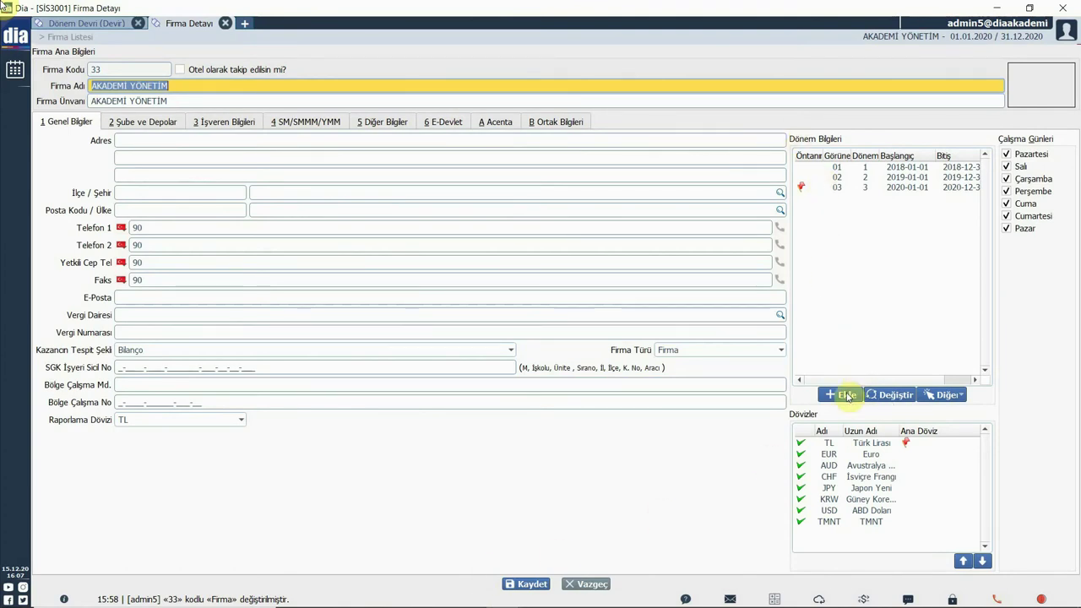
- Start and cancel a new period definition, try making period 03 the default, and leave the company record without saving
{"action": "left_click", "coordinate": [847, 395]}
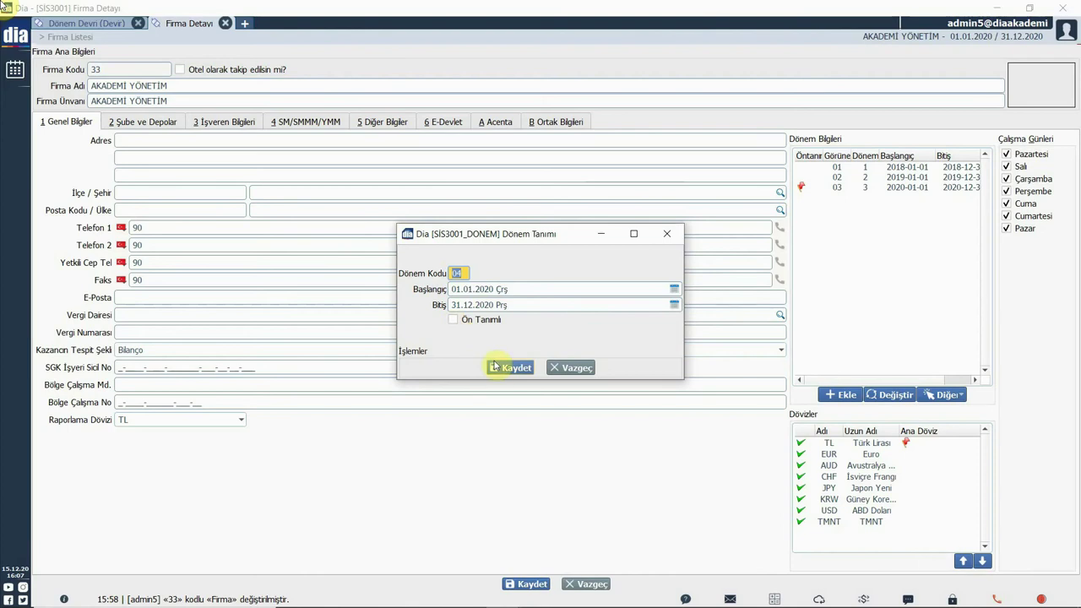
{"action": "left_click", "coordinate": [573, 370]}
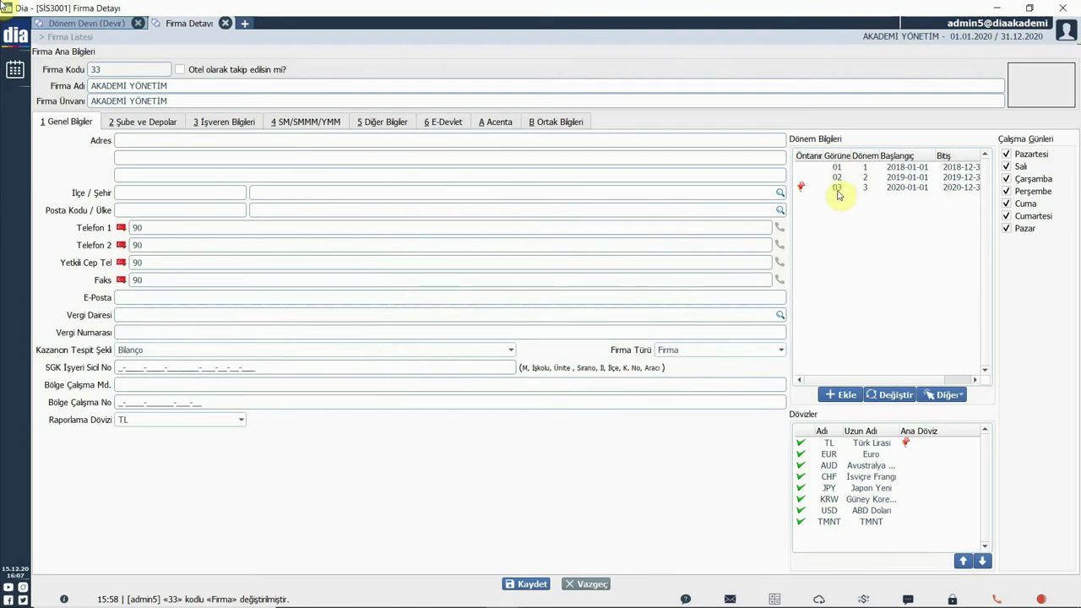
{"action": "left_click", "coordinate": [836, 187]}
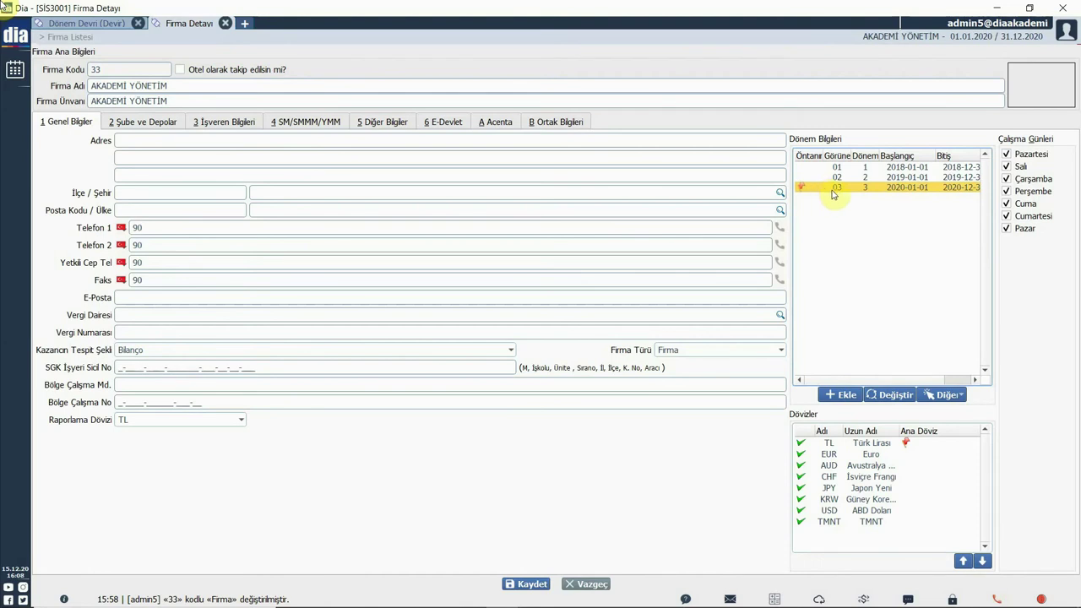
{"action": "left_click", "coordinate": [961, 397]}
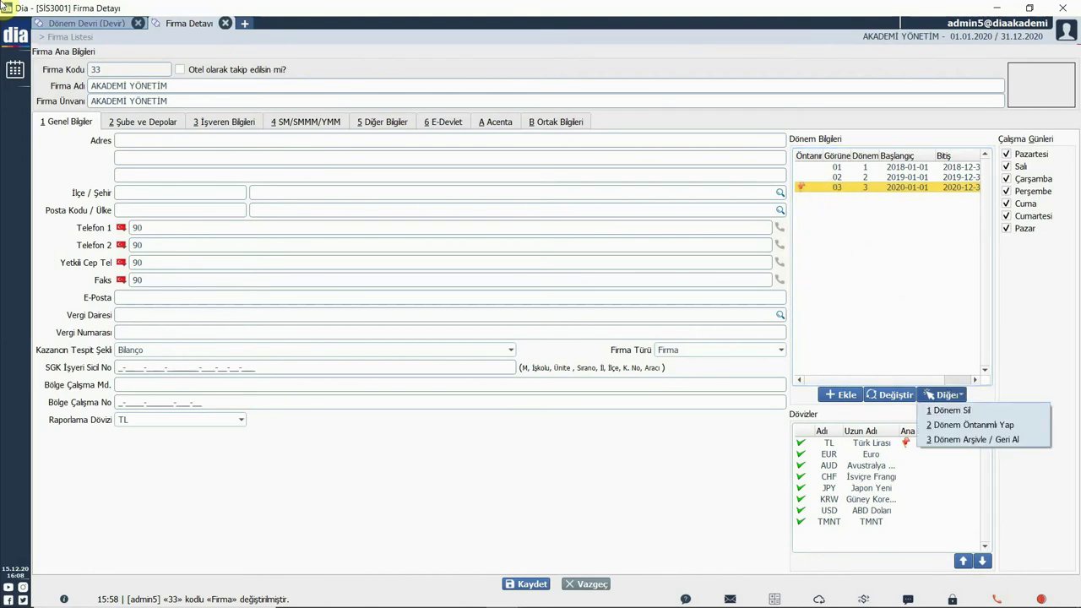
{"action": "left_click", "coordinate": [982, 426]}
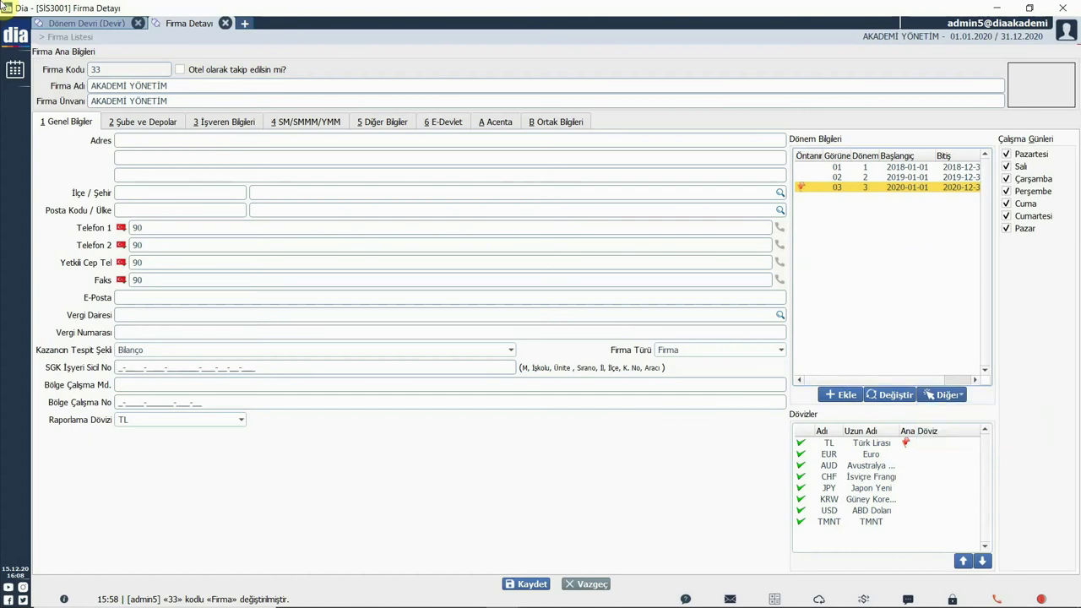
{"action": "left_click", "coordinate": [590, 585]}
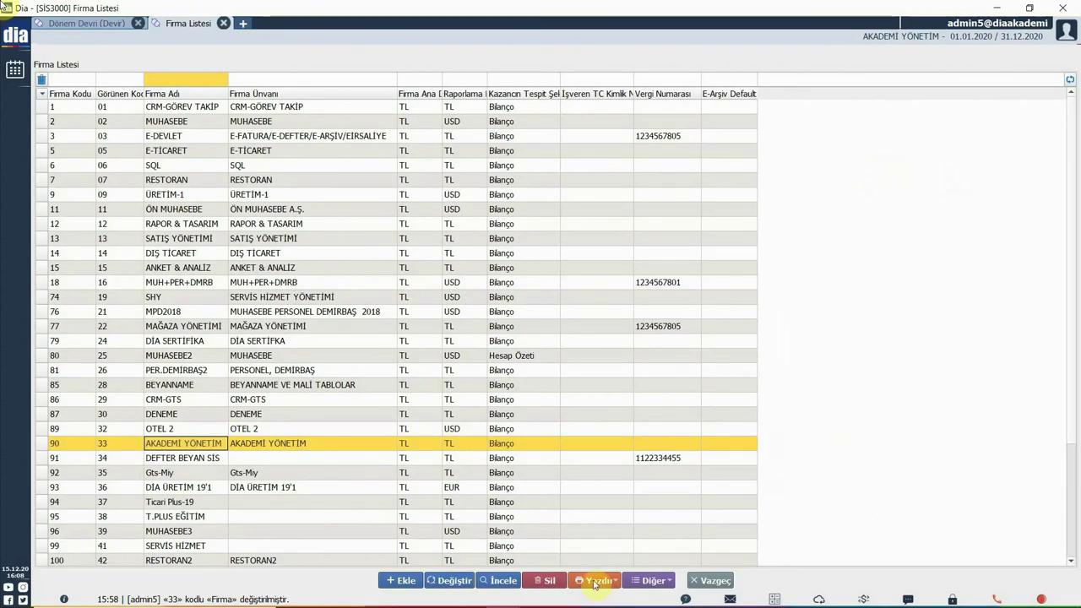
- On the Dönem Devri screen, add a new default period running from 01.01.2021 to 31.12.2021
{"action": "left_click", "coordinate": [105, 25]}
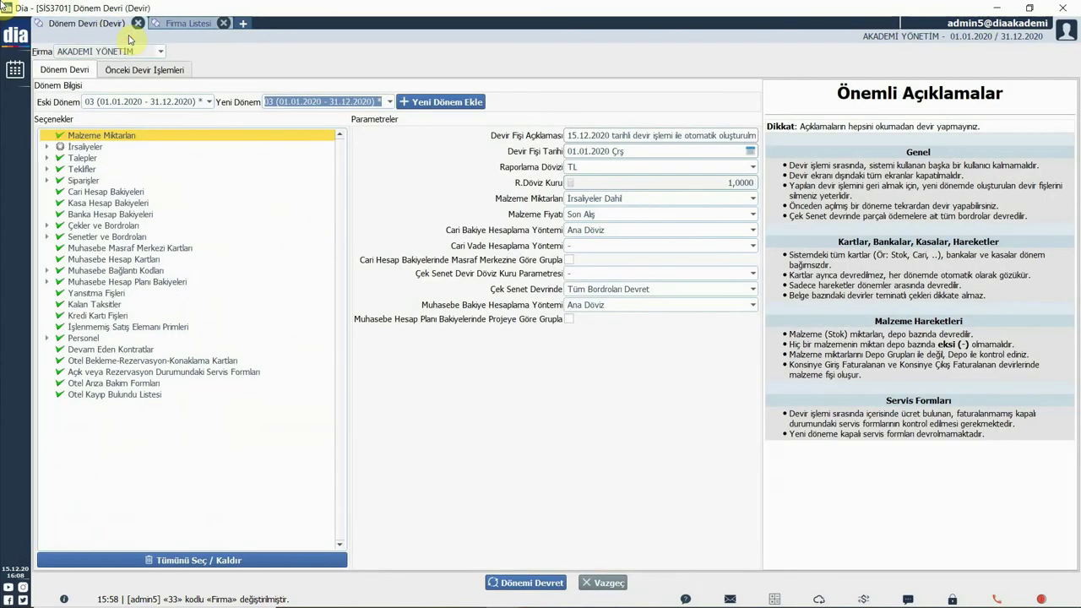
{"action": "left_click", "coordinate": [443, 103]}
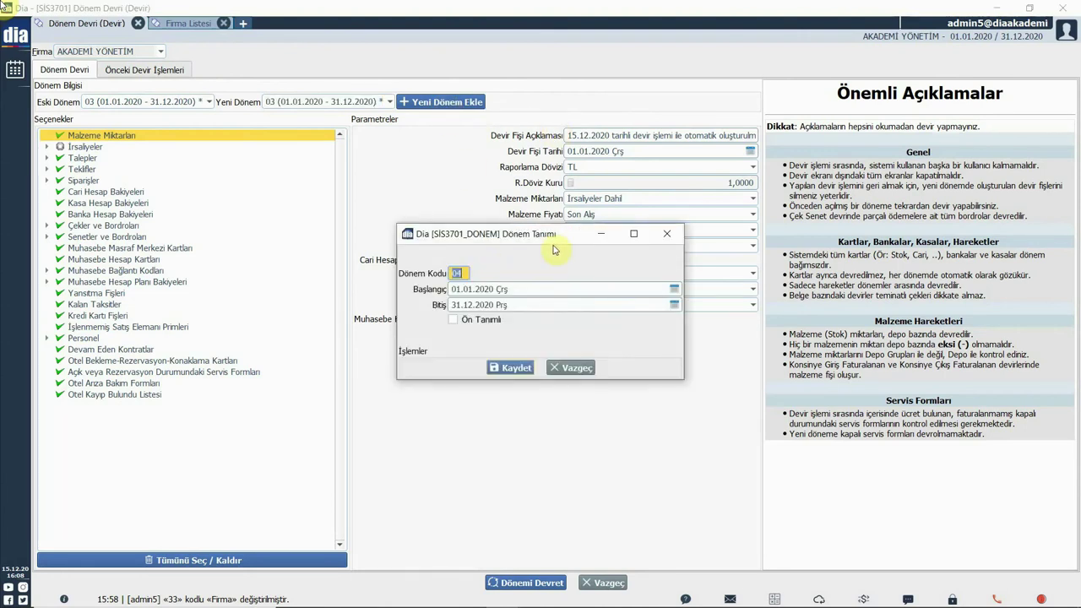
{"action": "double_click", "coordinate": [486, 289]}
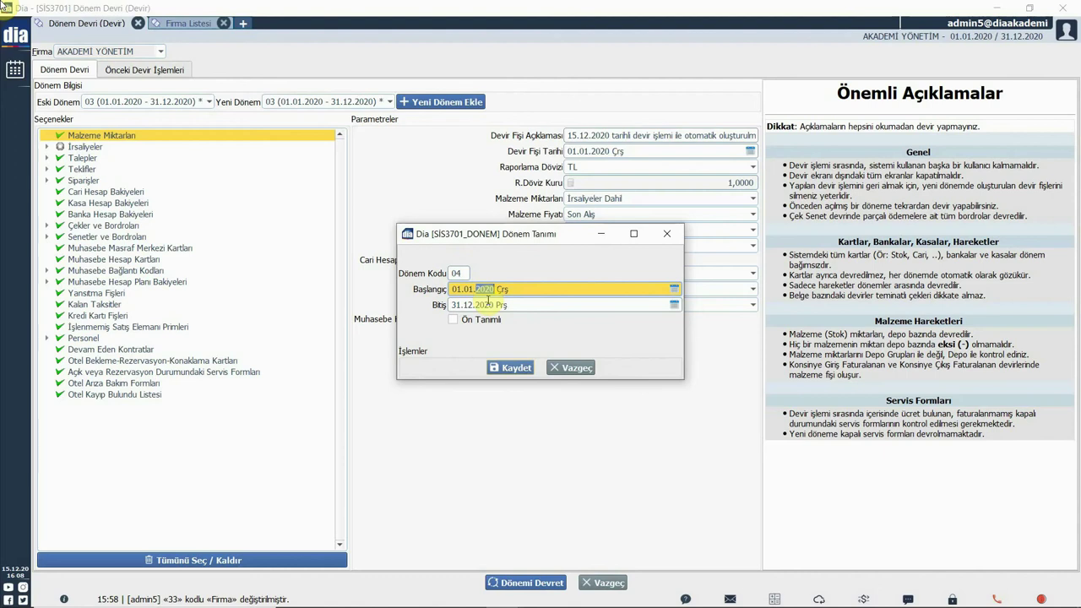
{"action": "type", "text": "2021"}
{"action": "double_click", "coordinate": [487, 304]}
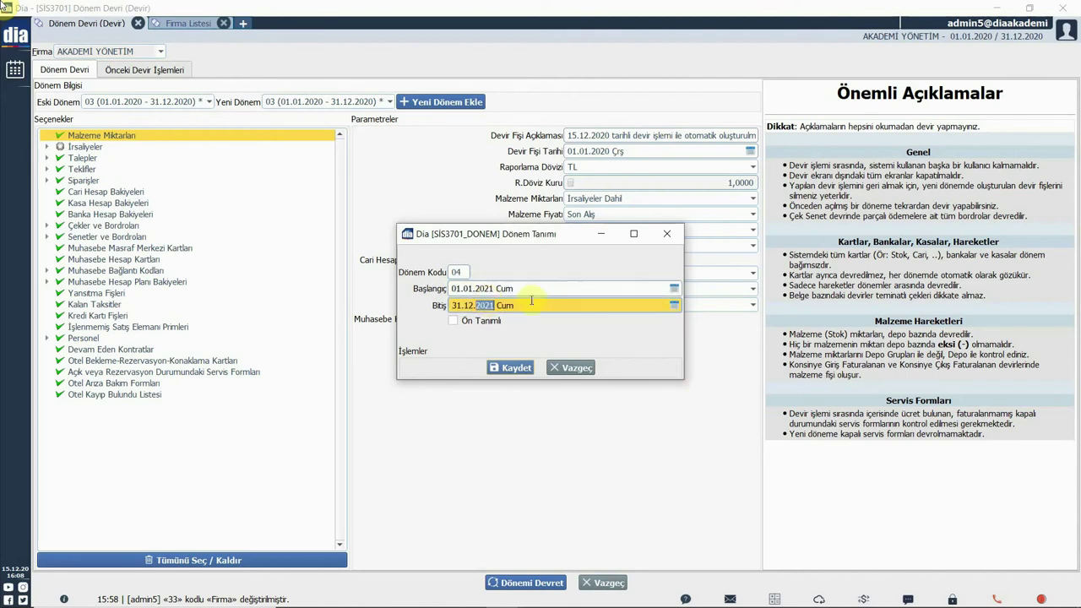
{"action": "key", "text": "Tab"}
{"action": "left_click", "coordinate": [460, 323]}
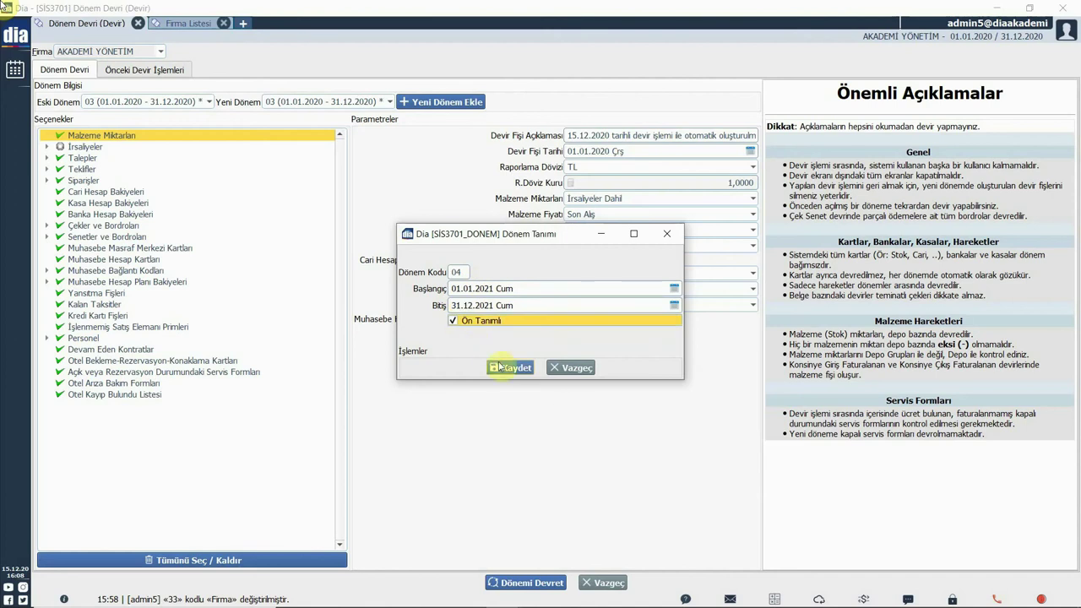
{"action": "left_click", "coordinate": [515, 368]}
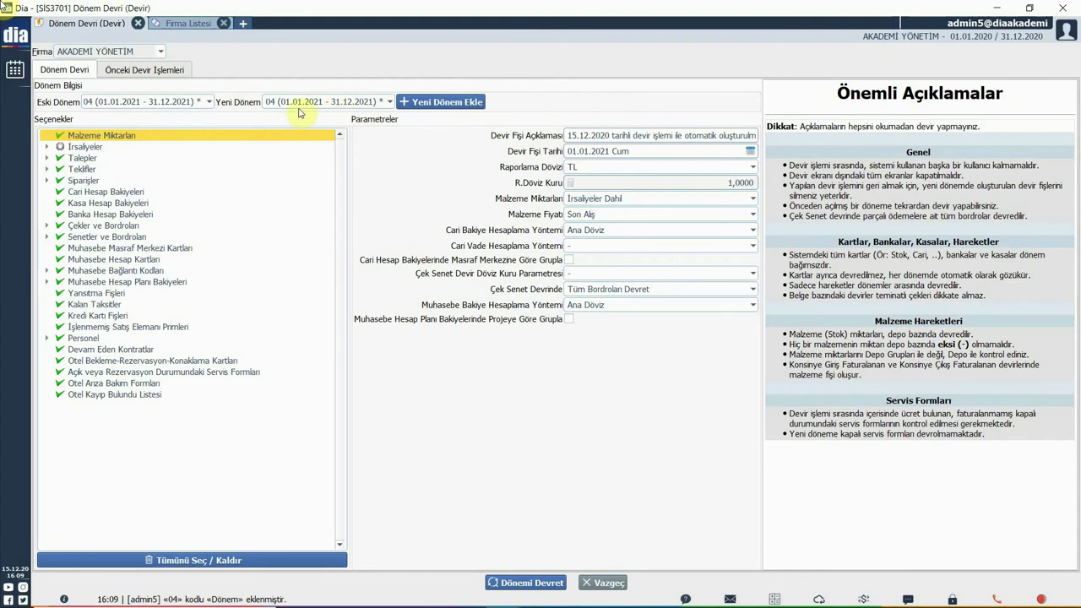
- Set Eski Dönem to 03 (01.01.2020 - 31.12.2020) as the period being carried over
{"action": "left_click", "coordinate": [209, 102]}
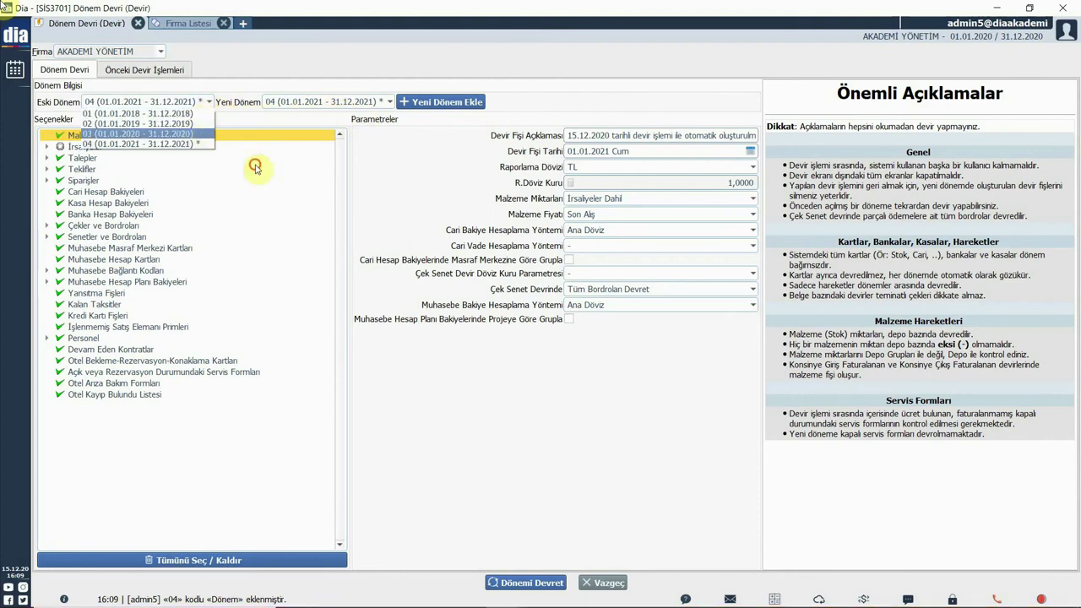
{"action": "left_click", "coordinate": [255, 166]}
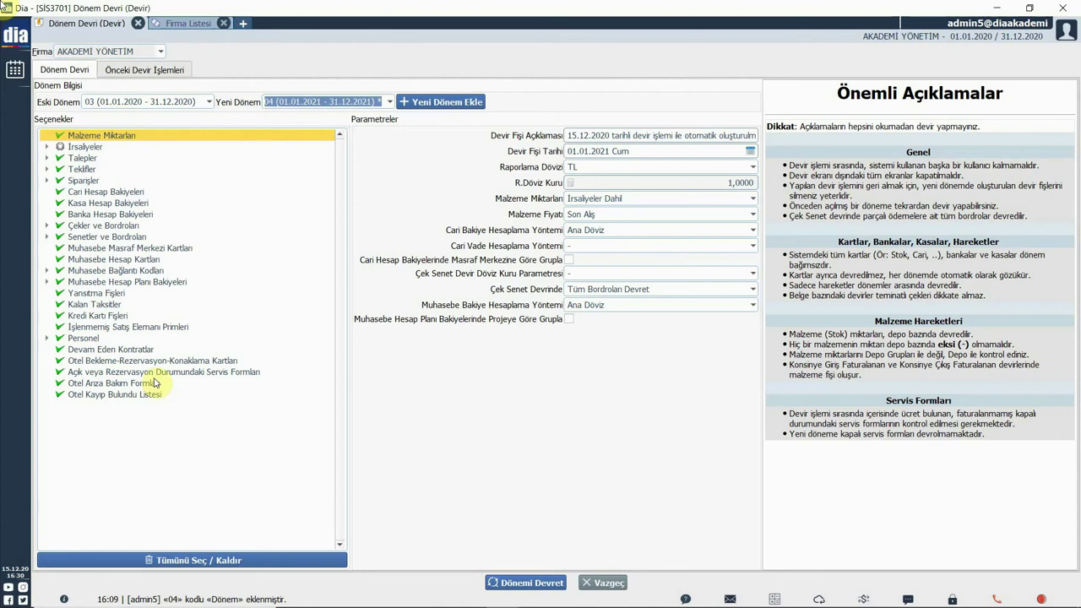
{"action": "key", "text": "Tab"}
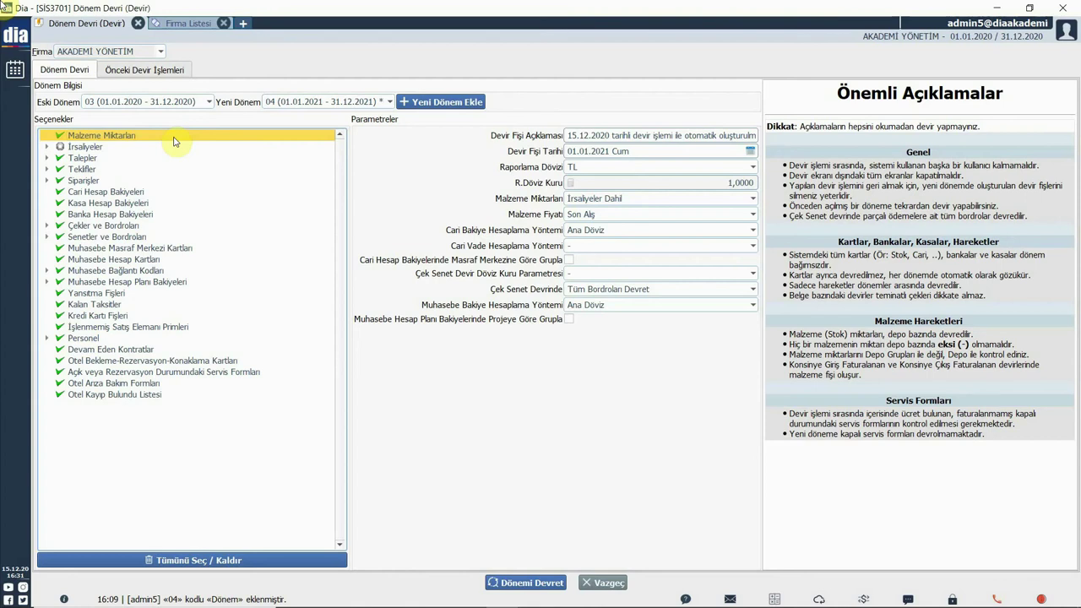
- Expand the İrsaliyeler rollover options and choose İrsaliyeler Dahil for the Malzeme Miktarları parameter
{"action": "left_click", "coordinate": [110, 147]}
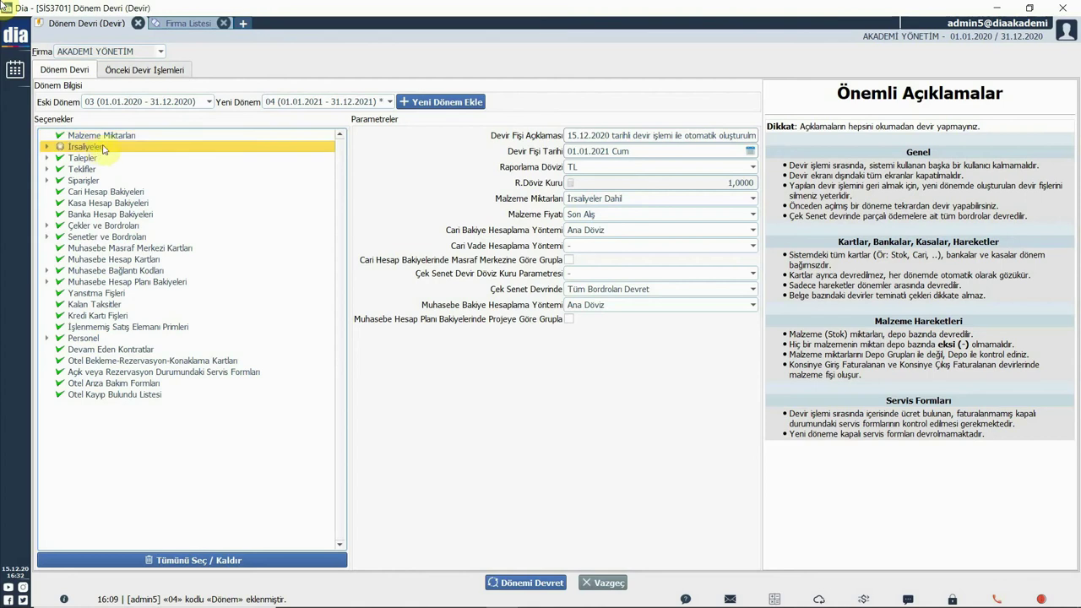
{"action": "left_click", "coordinate": [47, 148]}
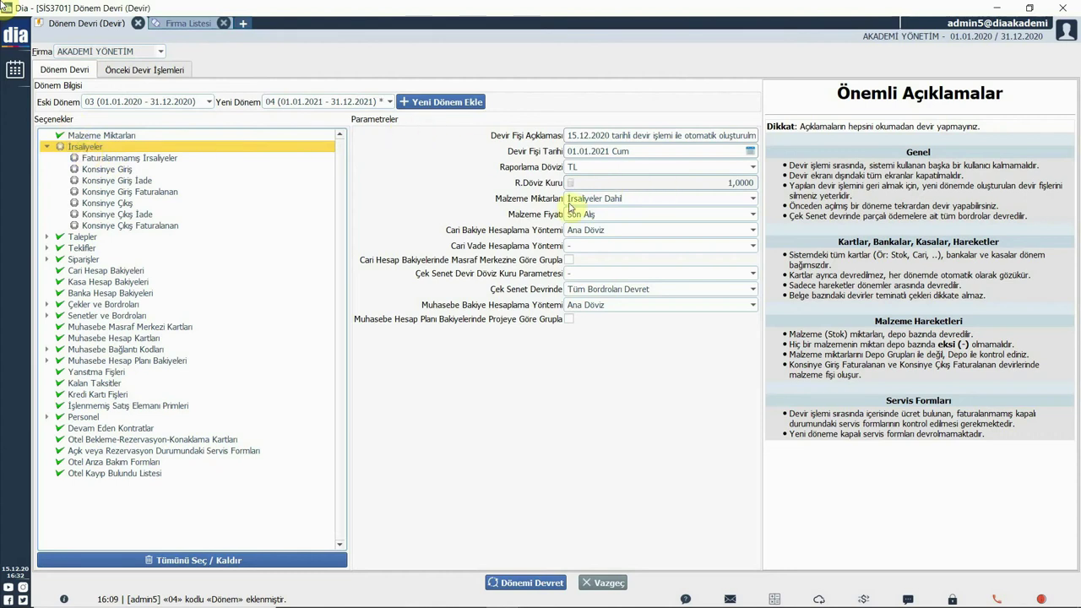
{"action": "left_click", "coordinate": [651, 200]}
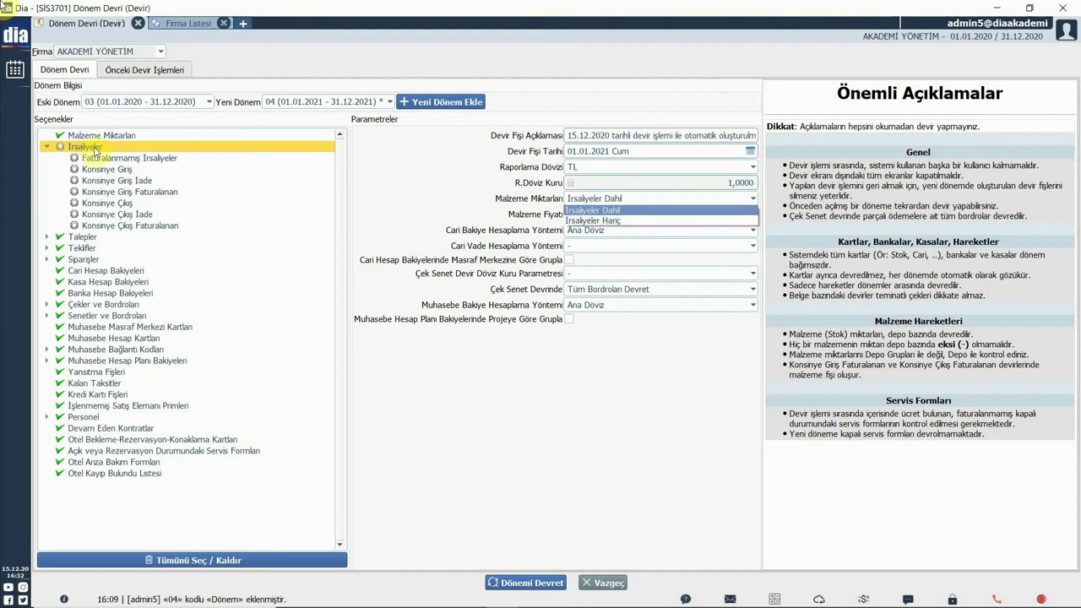
{"action": "left_click", "coordinate": [635, 211]}
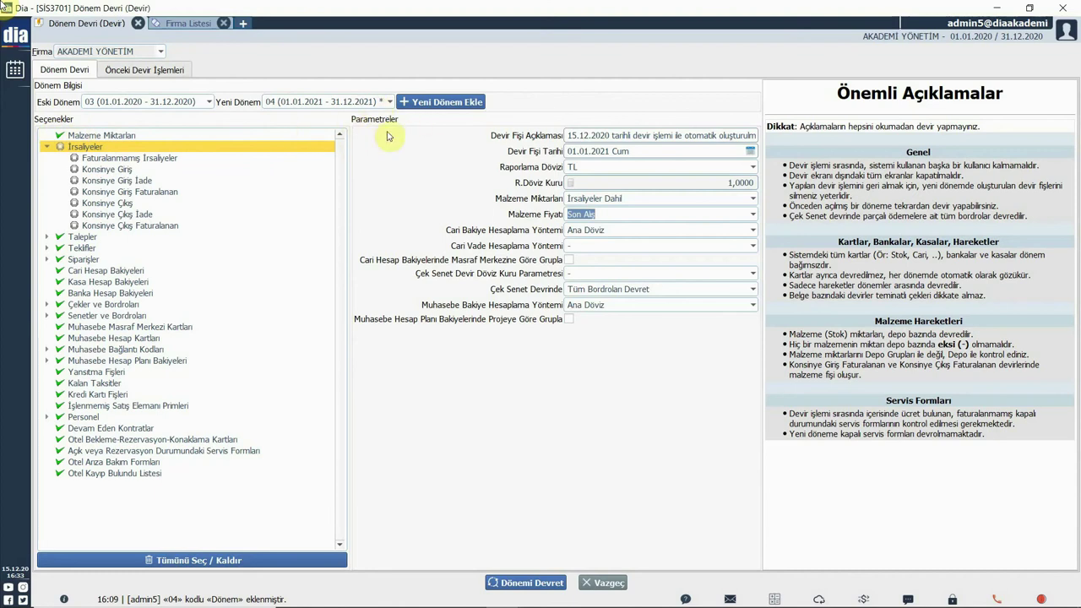
- Expand Talepler, Teklifler and Siparişler in the rollover options to examine their sub-options
{"action": "left_click", "coordinate": [46, 237]}
{"action": "left_click", "coordinate": [46, 282]}
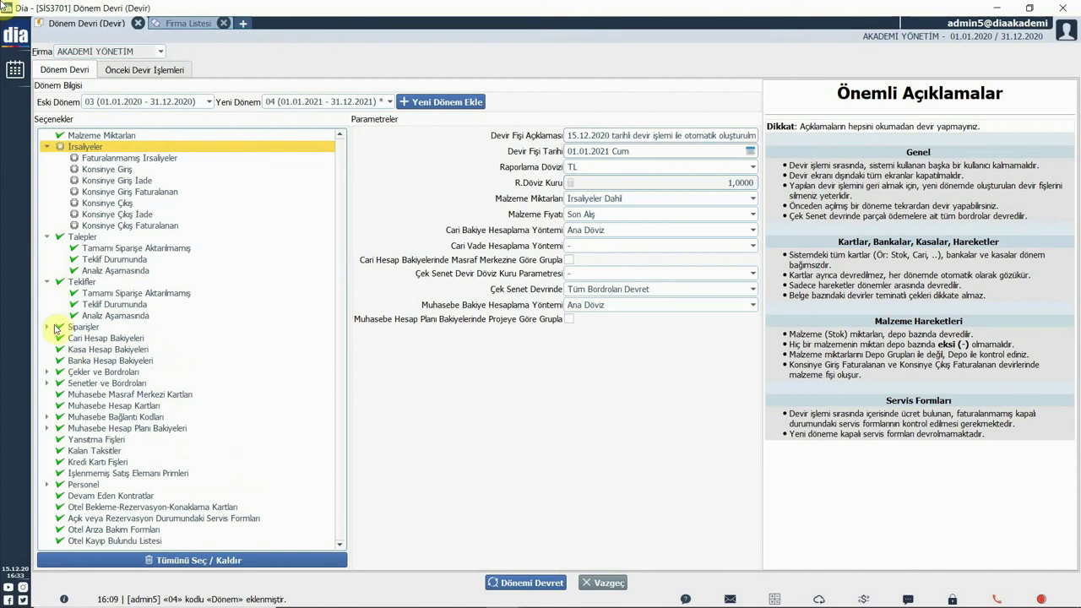
{"action": "left_click", "coordinate": [47, 329]}
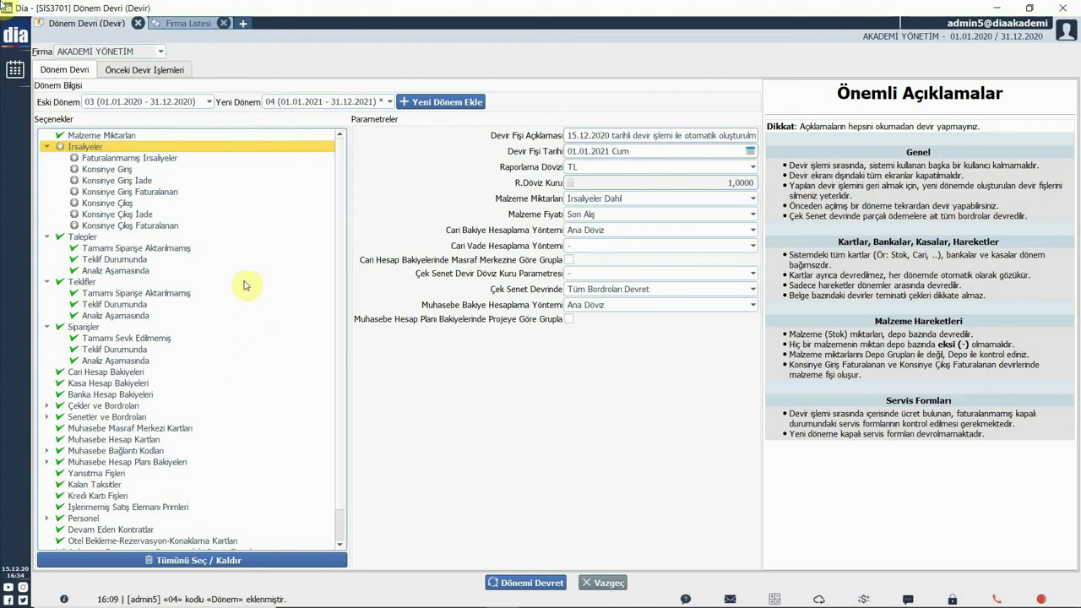
- Examine the Cari, Kasa and Banka Hesap Bakiyeleri entries among the rollover options
{"action": "left_click", "coordinate": [161, 394]}
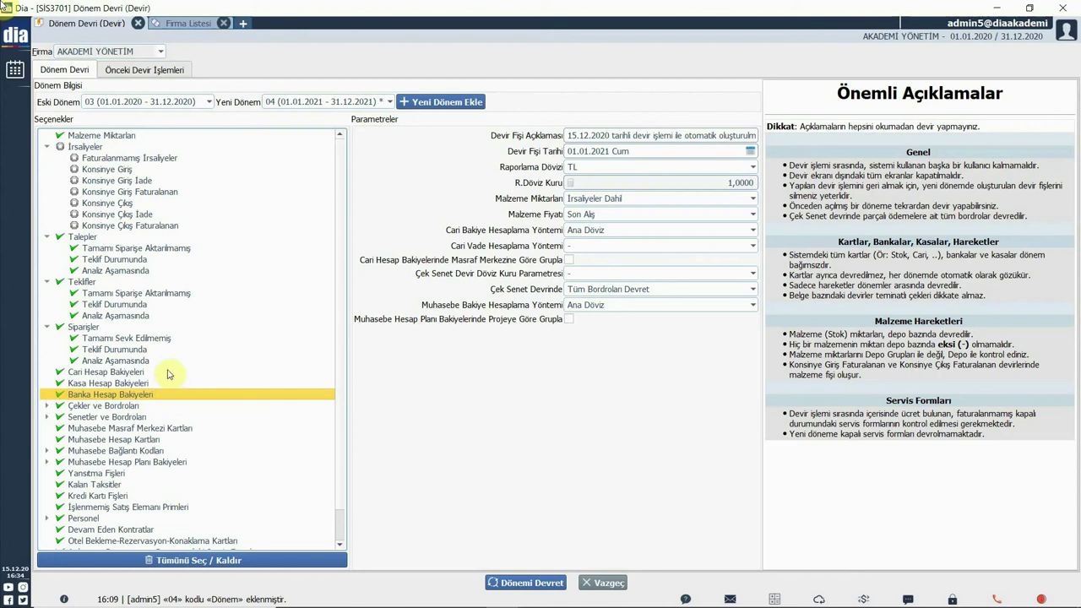
{"action": "left_click", "coordinate": [169, 372]}
{"action": "left_click", "coordinate": [171, 385]}
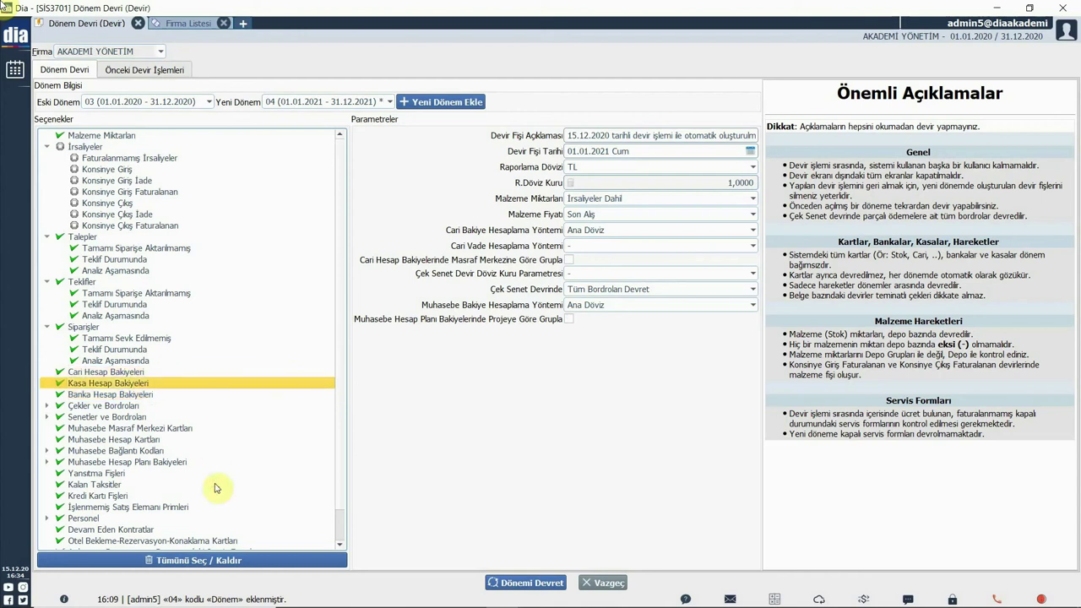
{"action": "left_click", "coordinate": [172, 405]}
{"action": "left_click", "coordinate": [171, 395]}
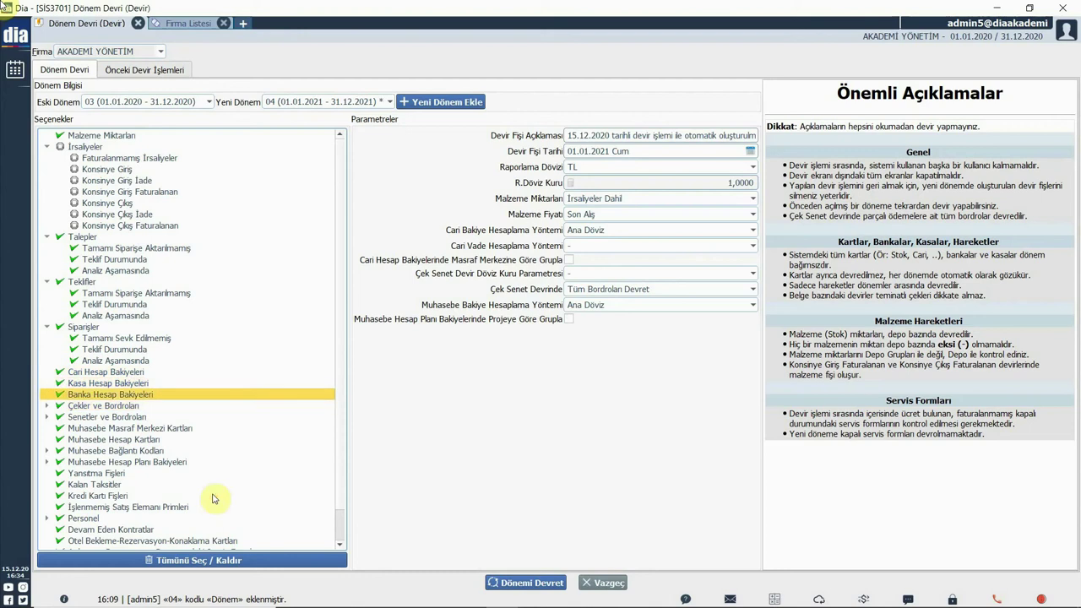
- Expand Çekler ve Bordroları and Senetler ve Bordroları in the rollover options to examine their sub-options
{"action": "left_click", "coordinate": [166, 405]}
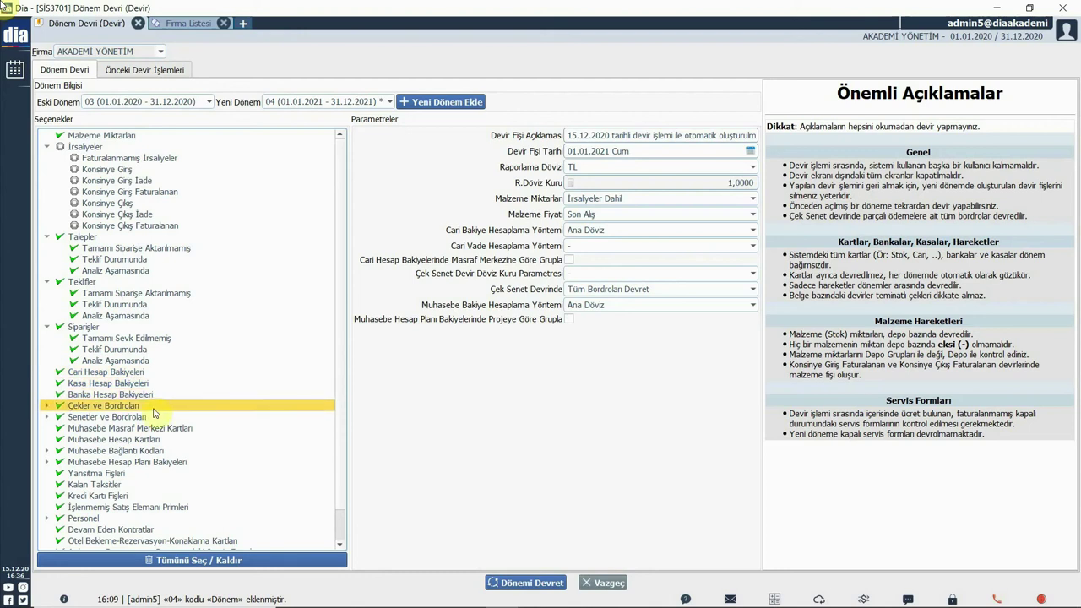
{"action": "left_click", "coordinate": [167, 418]}
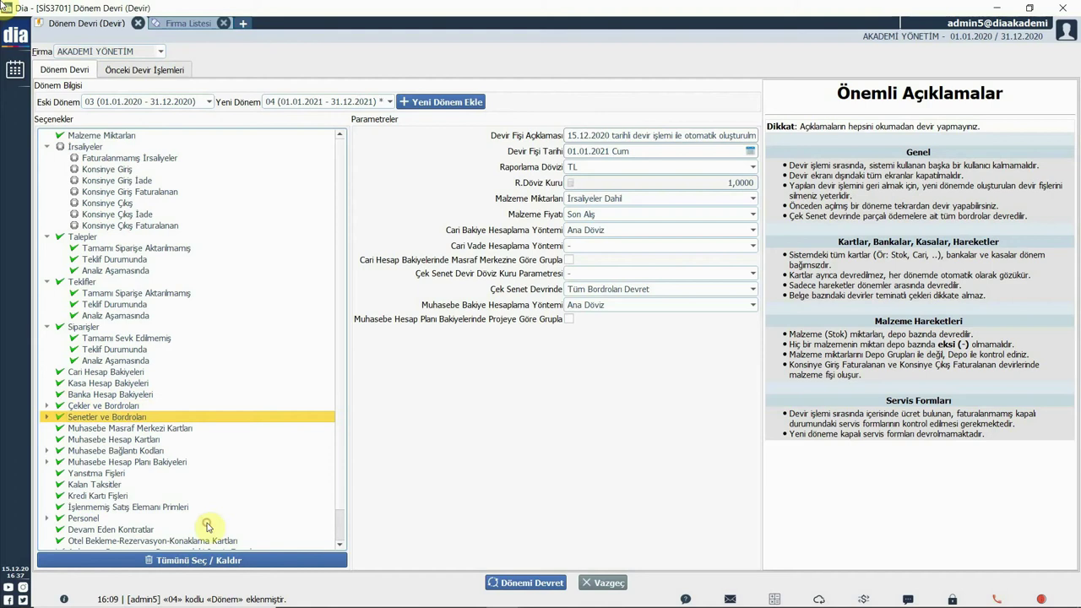
{"action": "left_click", "coordinate": [47, 406]}
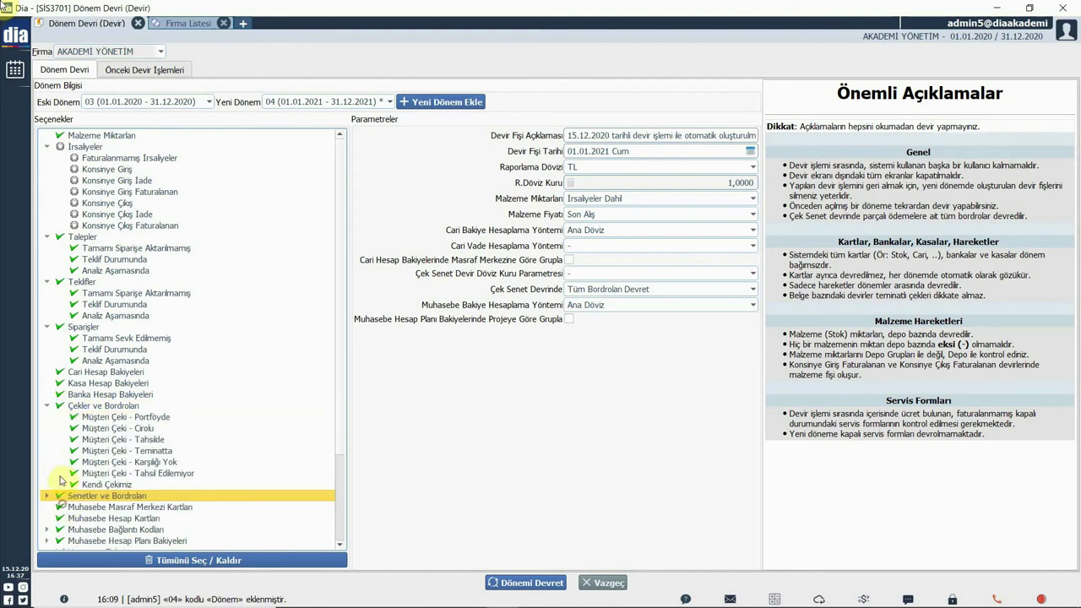
{"action": "left_click", "coordinate": [47, 496]}
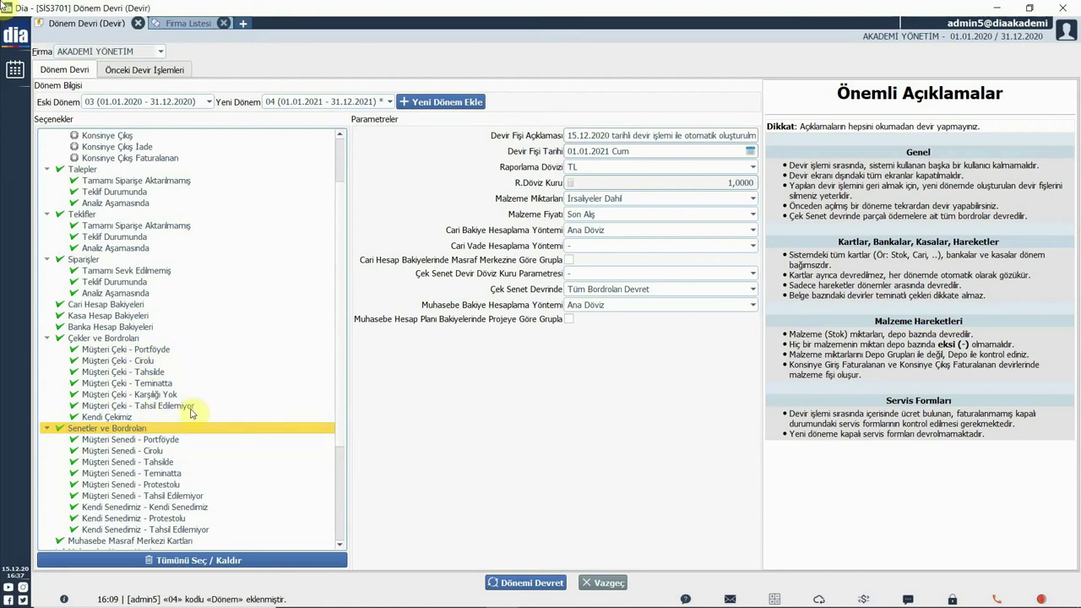
- Examine the Muhasebe Masraf Merkezi Kartları and Muhasebe Hesap Kartları entries among the rollover options
{"action": "scroll", "coordinate": [240, 515], "scroll_direction": "down", "scroll_amount": 3}
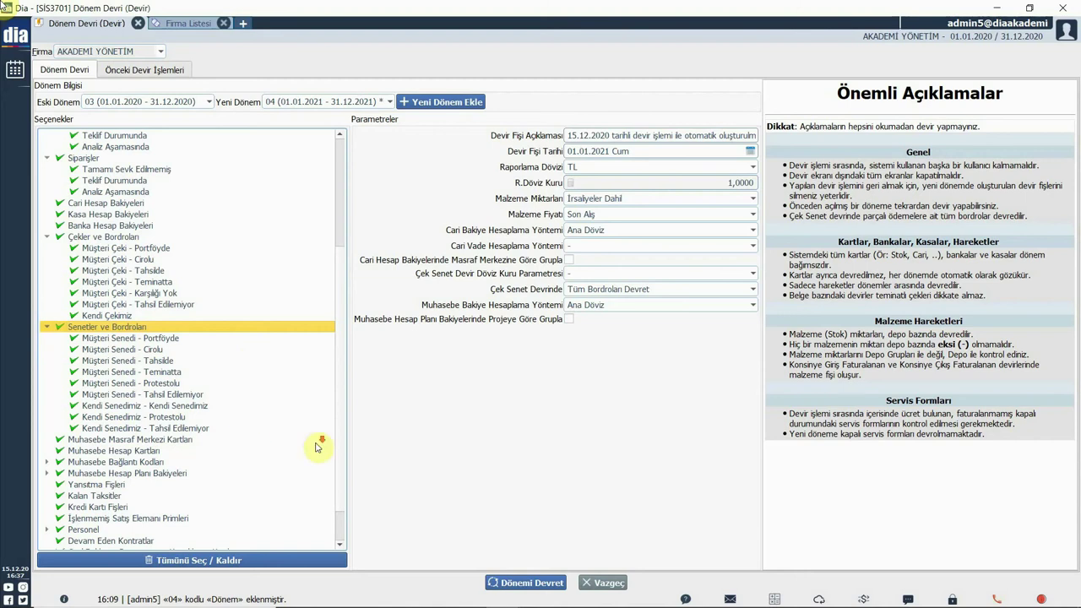
{"action": "scroll", "coordinate": [313, 442], "scroll_direction": "down", "scroll_amount": 2}
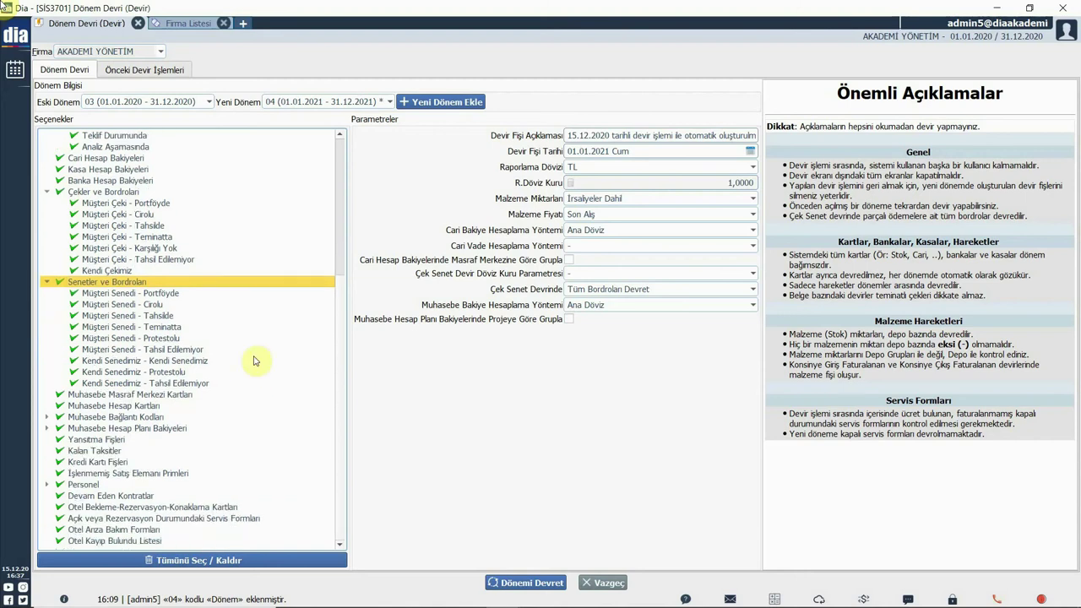
{"action": "left_click", "coordinate": [117, 396]}
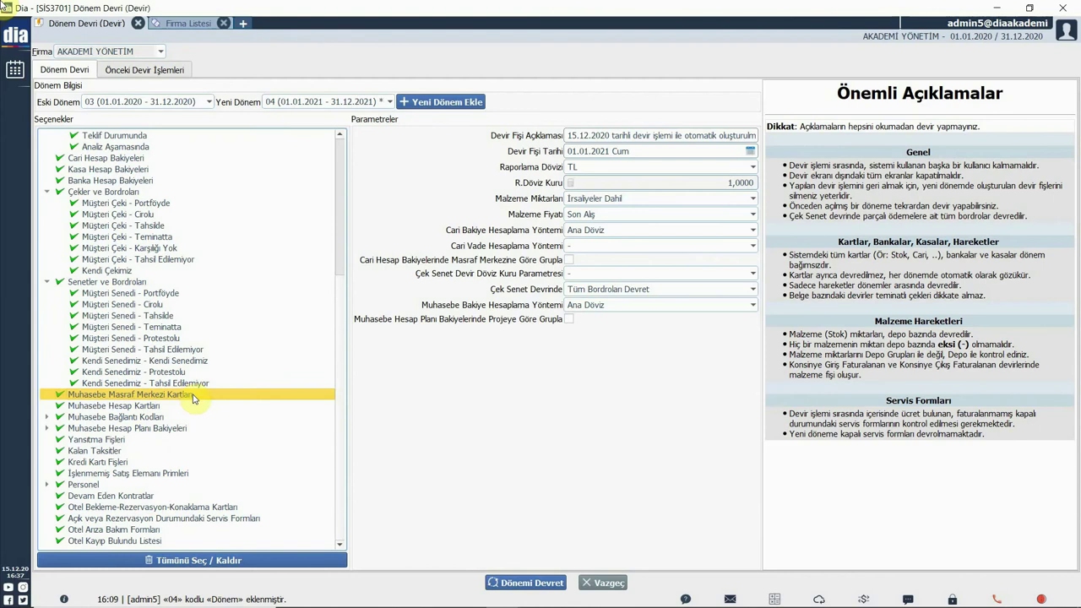
{"action": "left_click", "coordinate": [194, 405]}
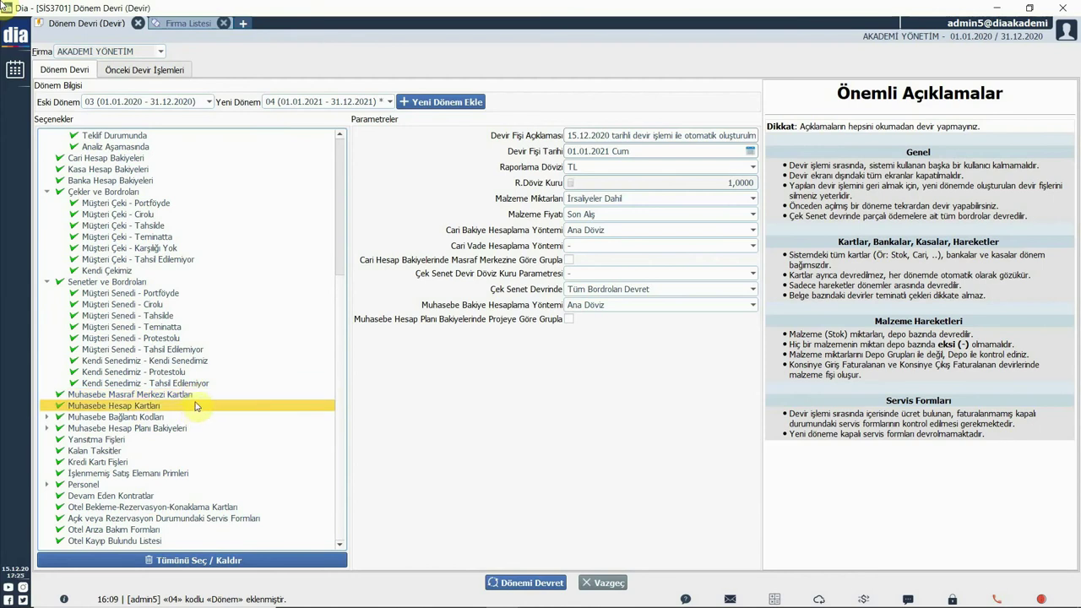
{"action": "key", "text": "Up"}
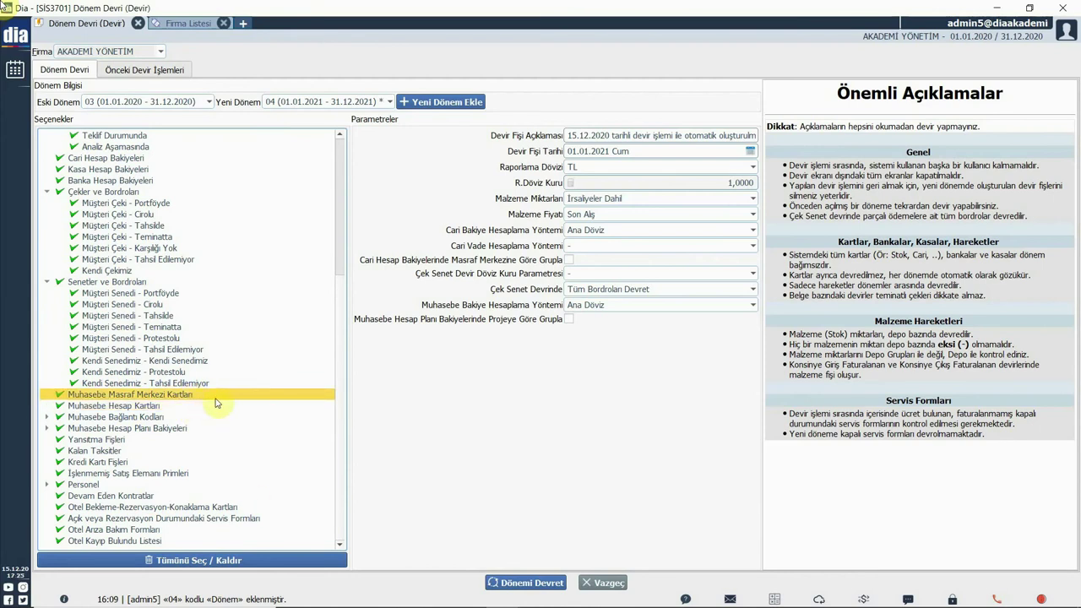
{"action": "key", "text": "Down"}
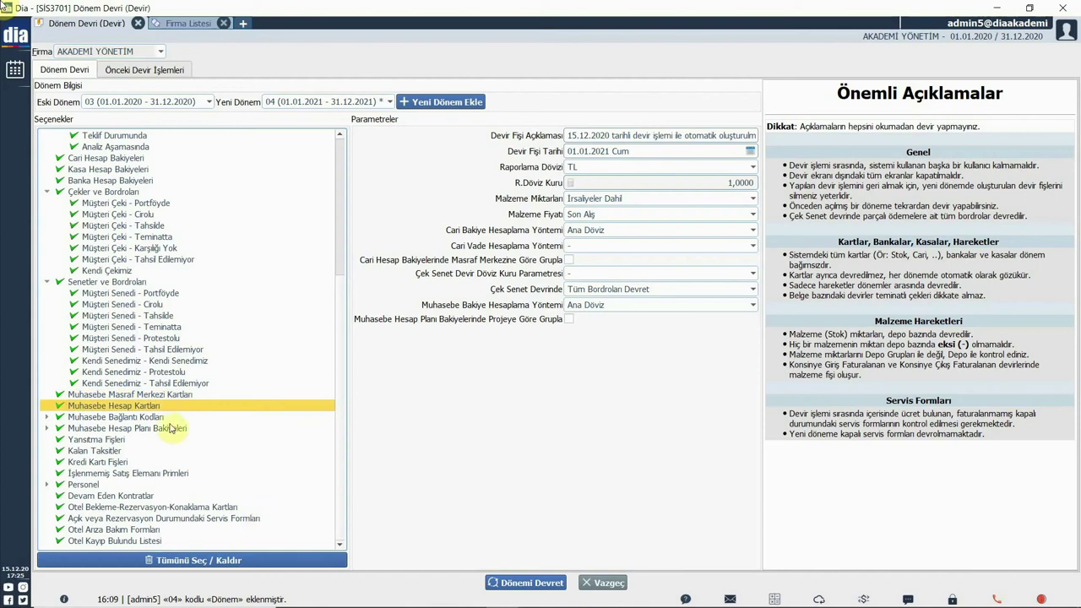
- Expand Muhasebe Bağlantı Kodları and examine its sub-options from Stok through Personel Bağlantı Kodları
{"action": "key", "text": "Down"}
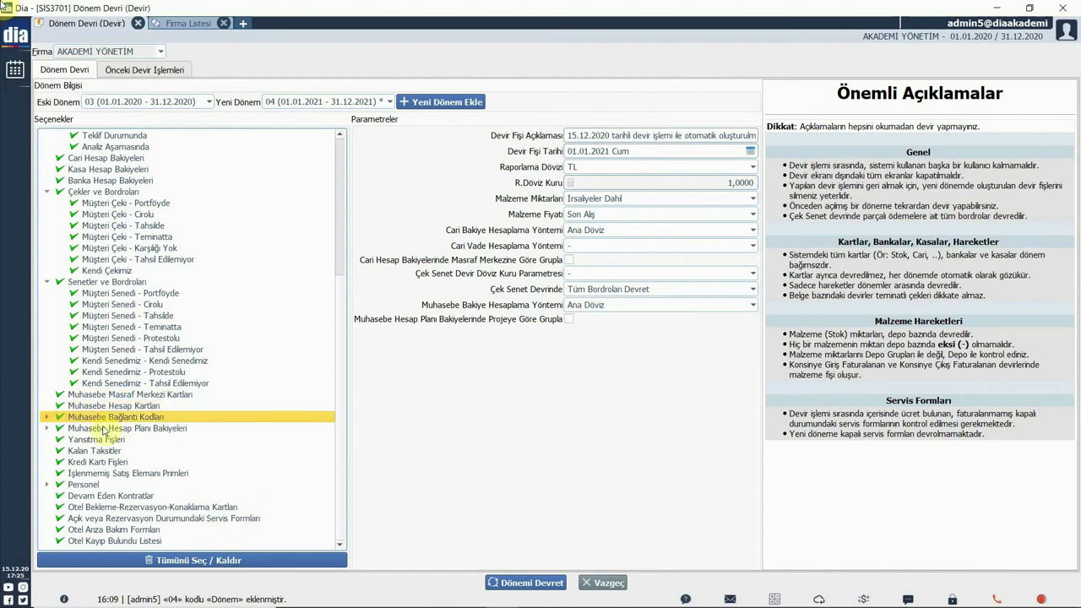
{"action": "left_click", "coordinate": [46, 416]}
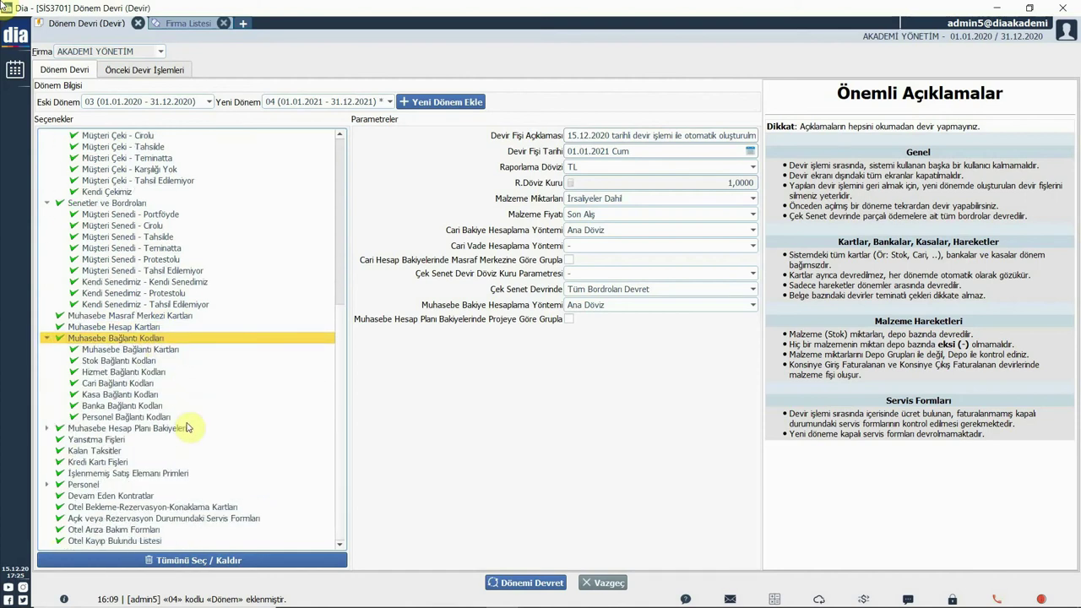
{"action": "left_click", "coordinate": [154, 361]}
{"action": "left_click", "coordinate": [186, 373]}
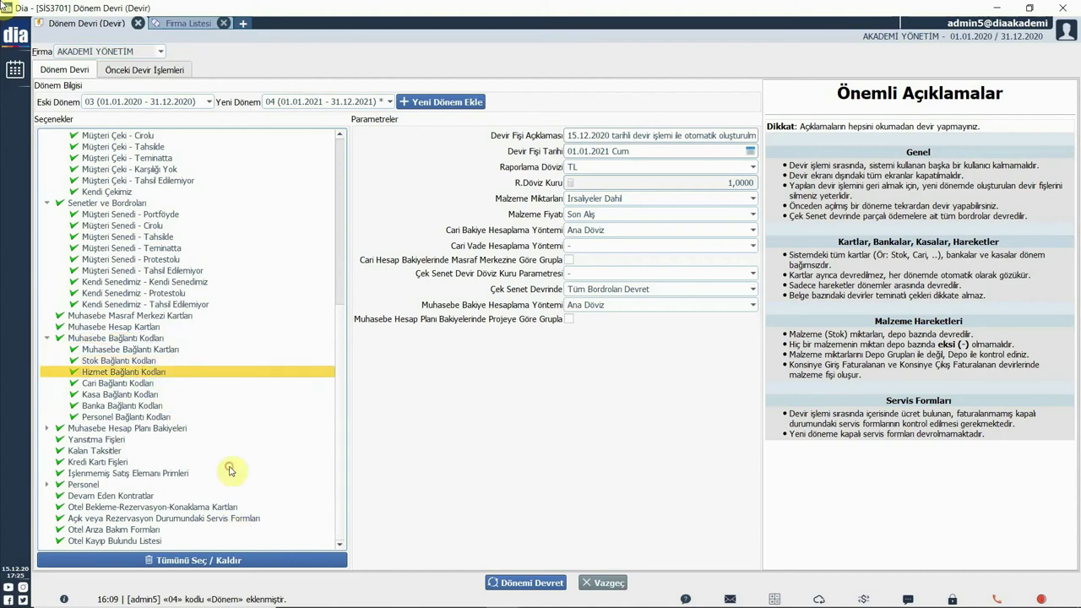
{"action": "left_click", "coordinate": [205, 392]}
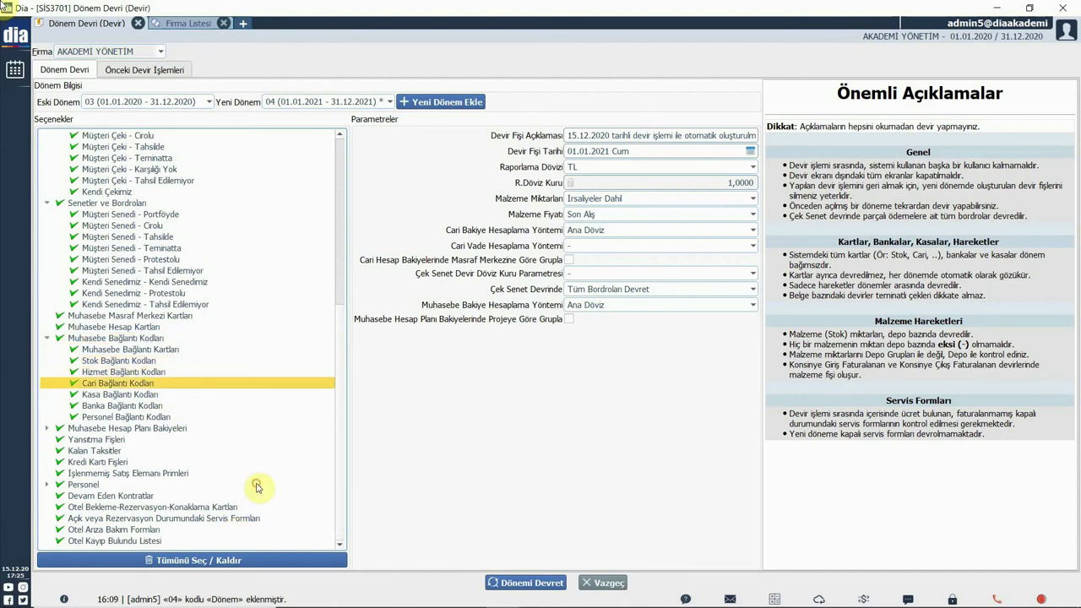
{"action": "left_click", "coordinate": [218, 407]}
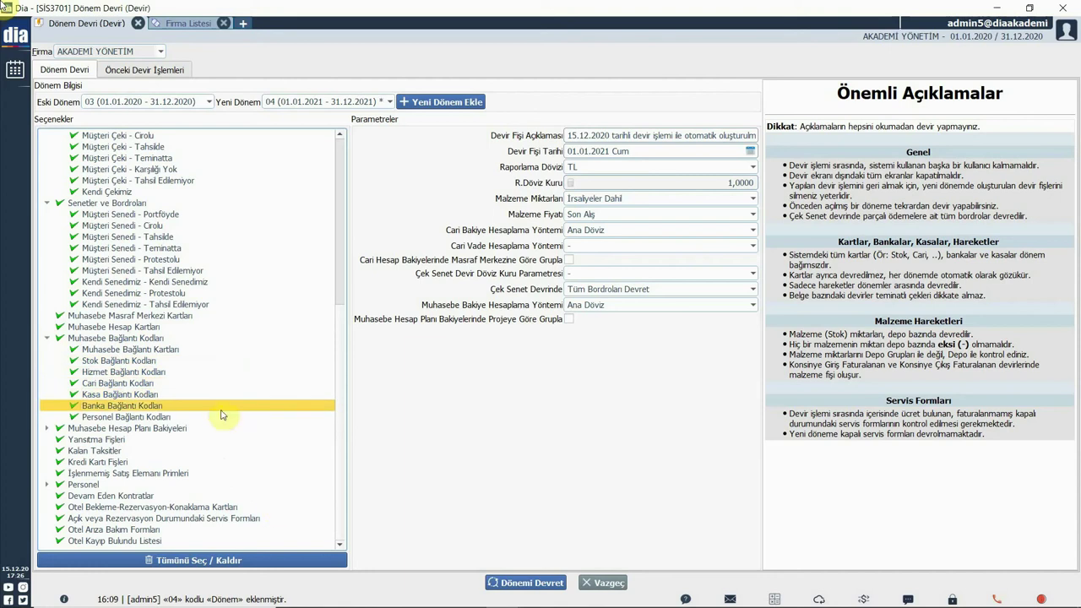
{"action": "left_click", "coordinate": [224, 418]}
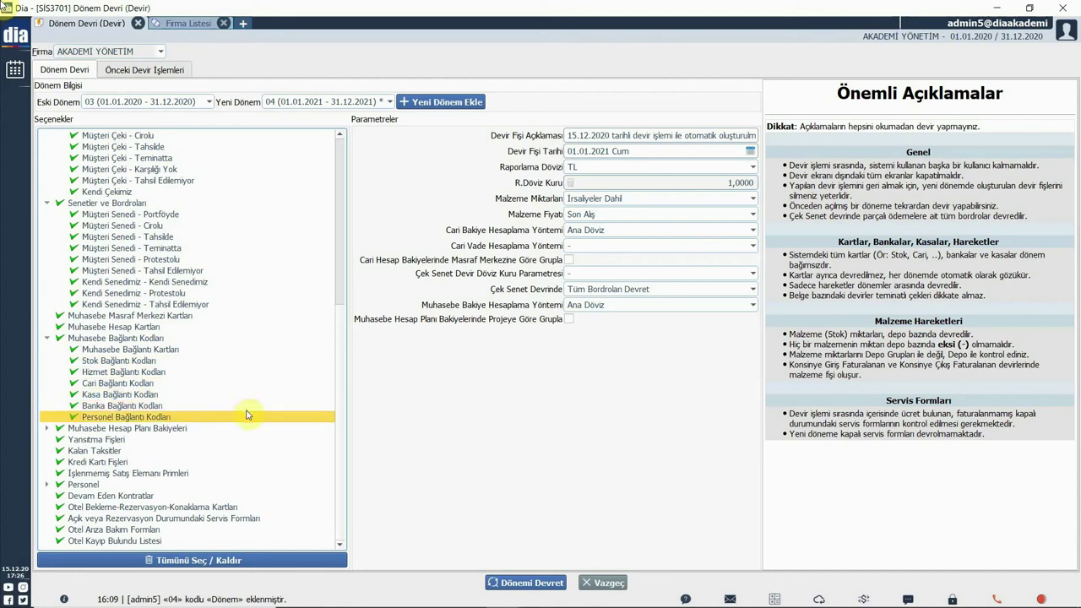
- Expand Muhasebe Hesap Planı Bakiyeleri and examine its Kapanış Fişleri and Açılış Fişleri sub-options
{"action": "key", "text": "Down"}
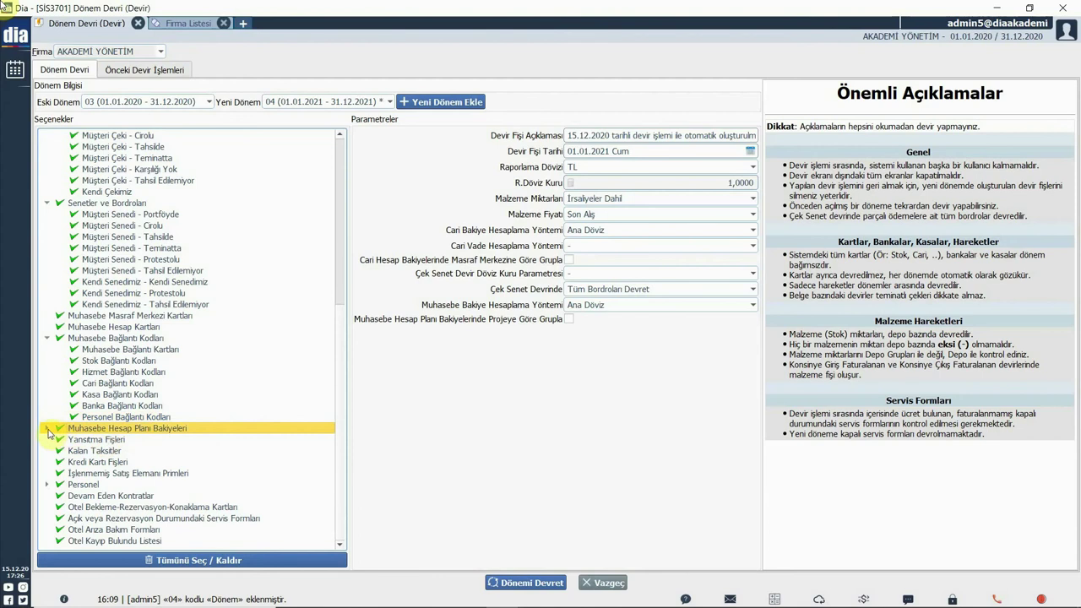
{"action": "key", "text": "Right"}
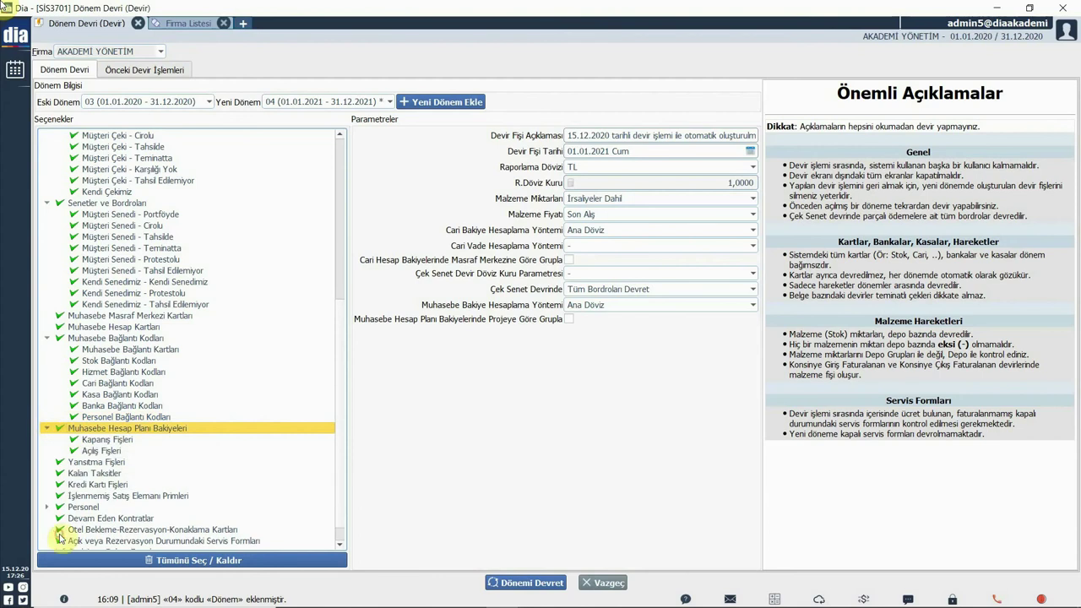
{"action": "left_click", "coordinate": [139, 441]}
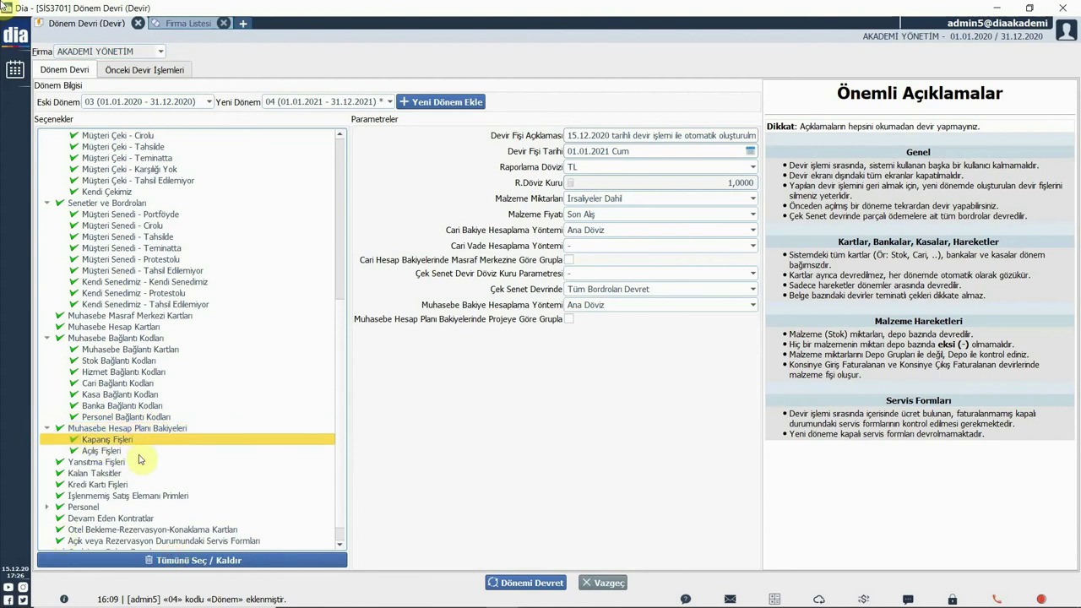
{"action": "left_click", "coordinate": [140, 452]}
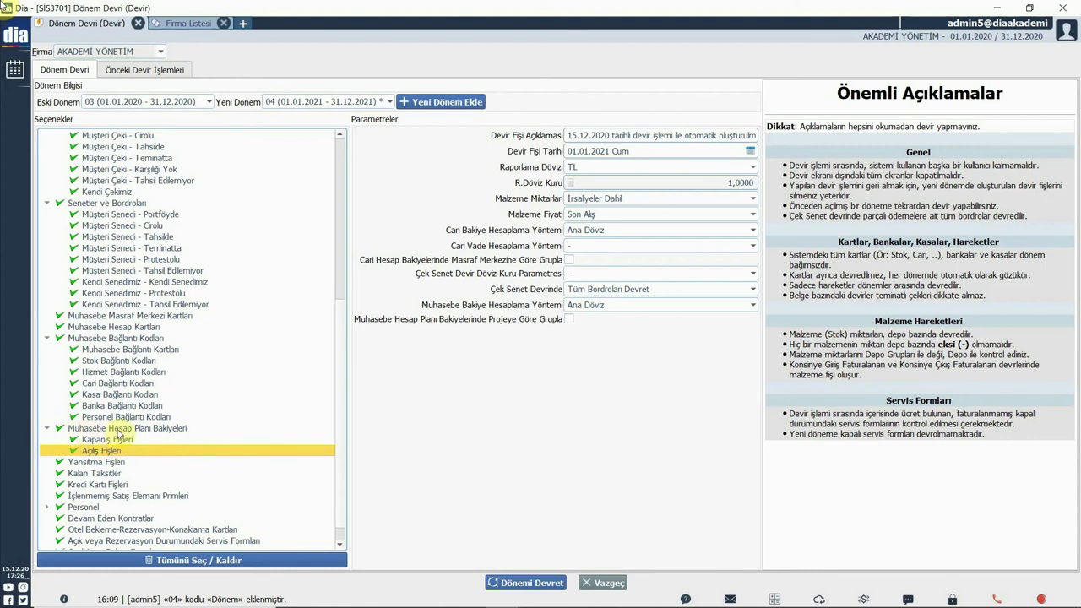
{"action": "left_click", "coordinate": [140, 440]}
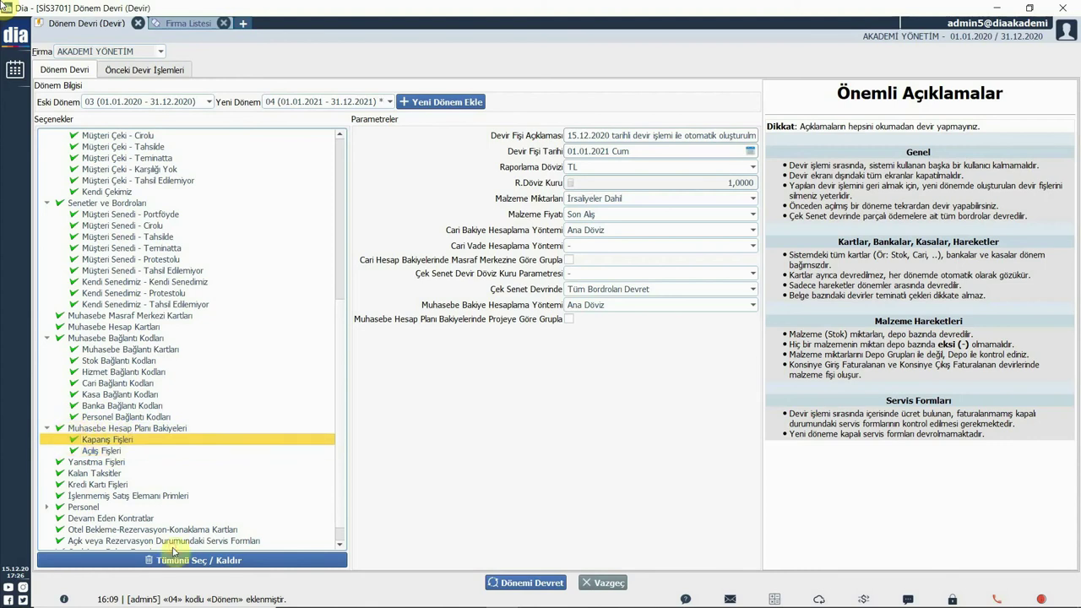
{"action": "left_click", "coordinate": [140, 450]}
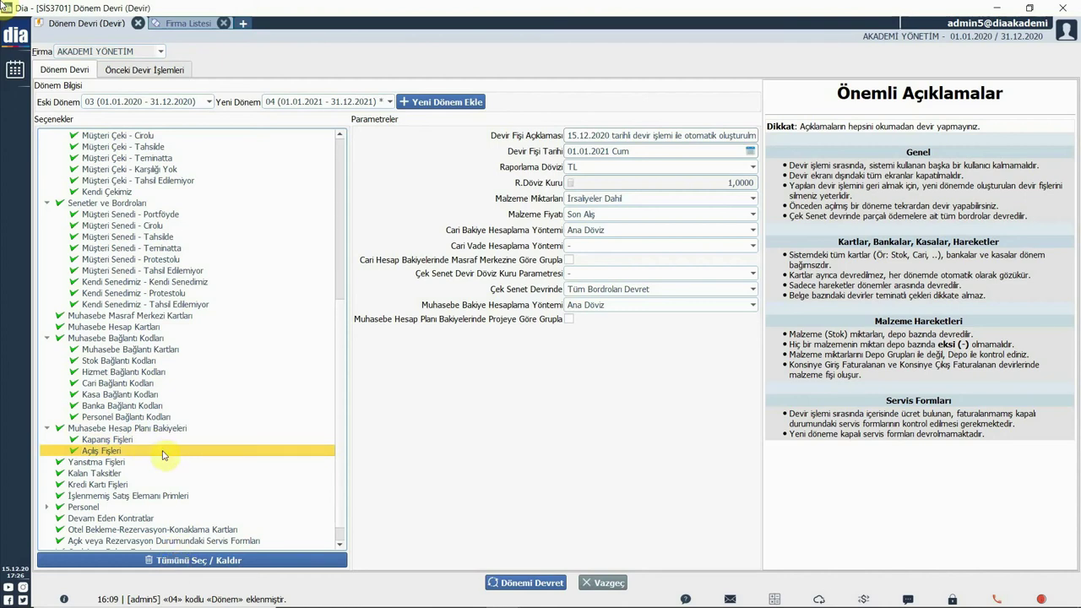
- Examine the Yansıtma Fişleri, Kalan Taksitler, Kredi Kartı Fişleri and İşlenmemiş Satış Elemanı Primleri rollover options
{"action": "left_click", "coordinate": [137, 462]}
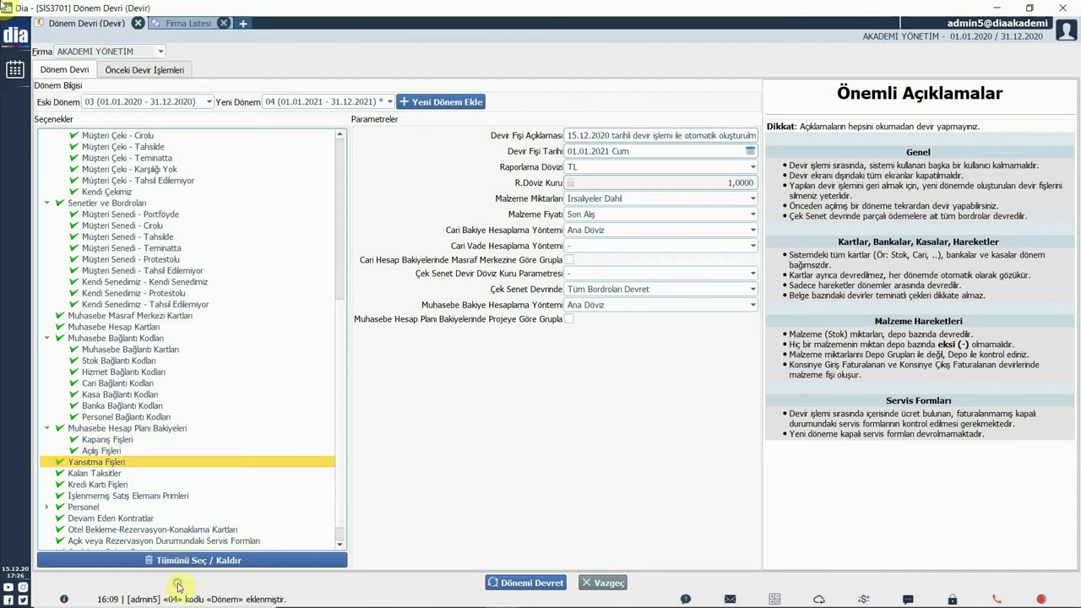
{"action": "left_click", "coordinate": [140, 473]}
{"action": "left_click", "coordinate": [139, 486]}
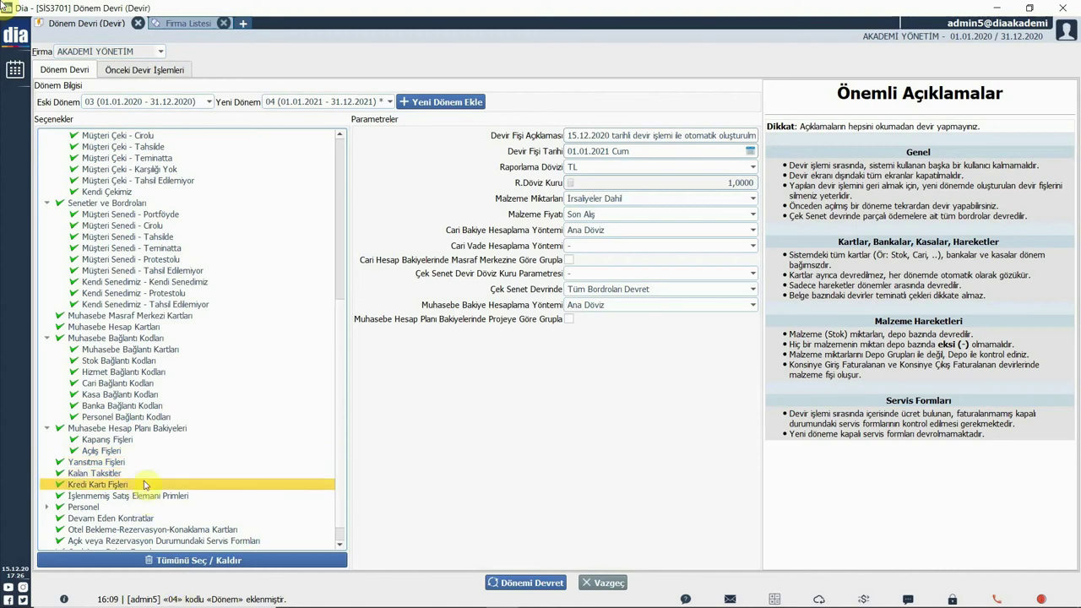
{"action": "scroll", "coordinate": [143, 485], "scroll_direction": "down", "scroll_amount": 1}
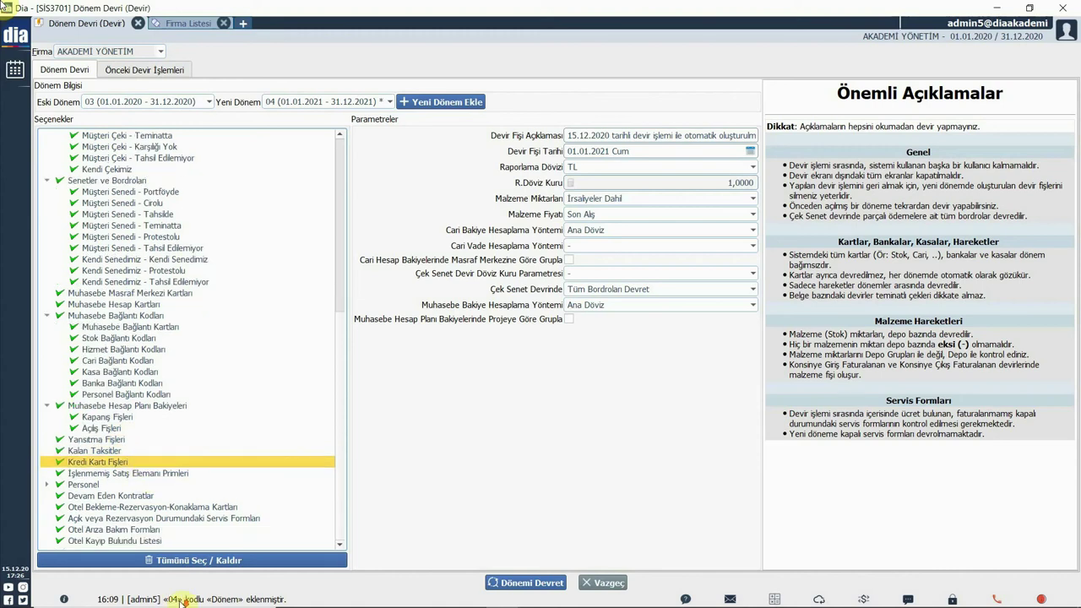
{"action": "left_click", "coordinate": [197, 474]}
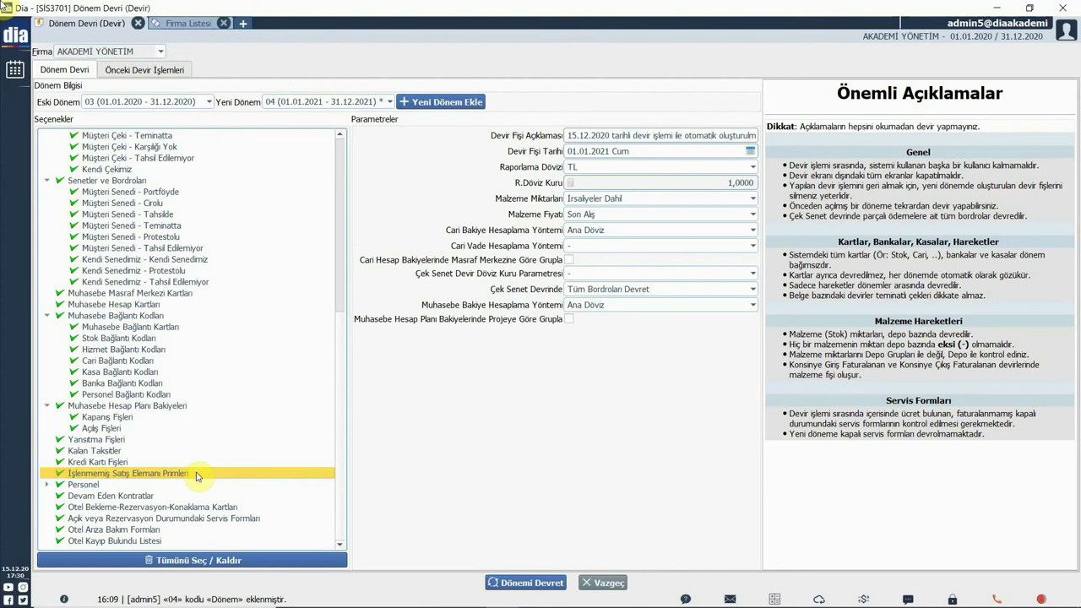
- Expand Personel to examine Personel Yıllık İzinleri, along with the Devam Eden Kontratlar and Otel Bekleme-Rezervasyon-Konaklama Kartları options
{"action": "left_click", "coordinate": [101, 490]}
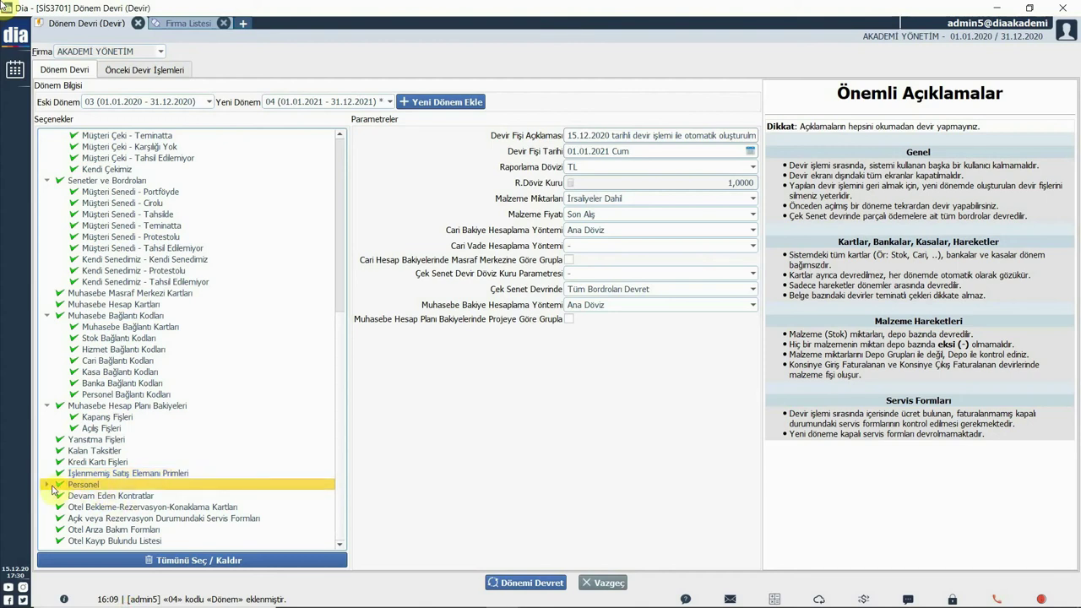
{"action": "left_click", "coordinate": [48, 486]}
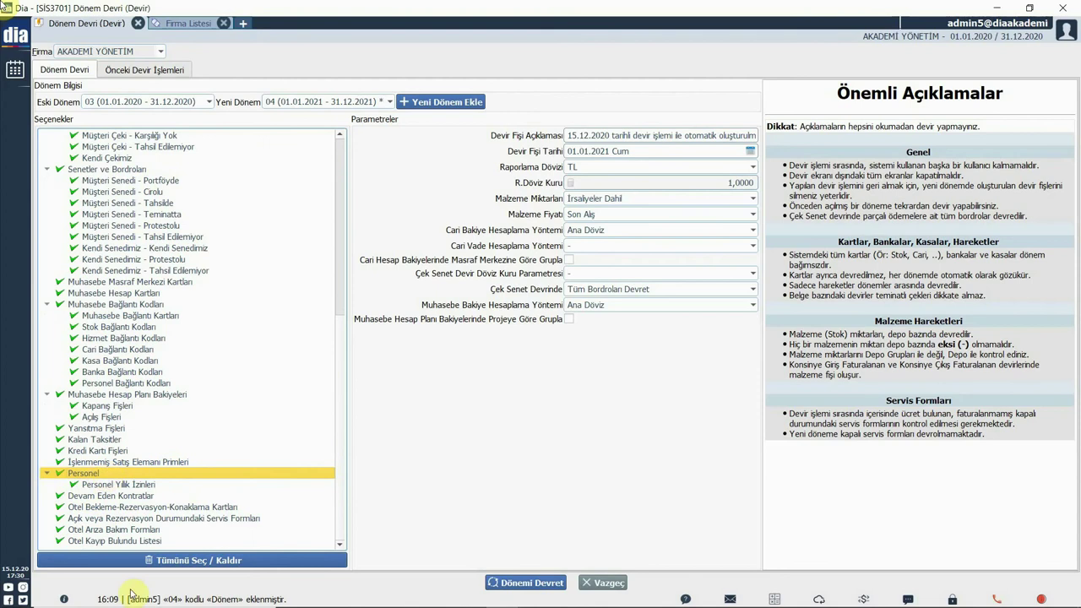
{"action": "left_click", "coordinate": [107, 486]}
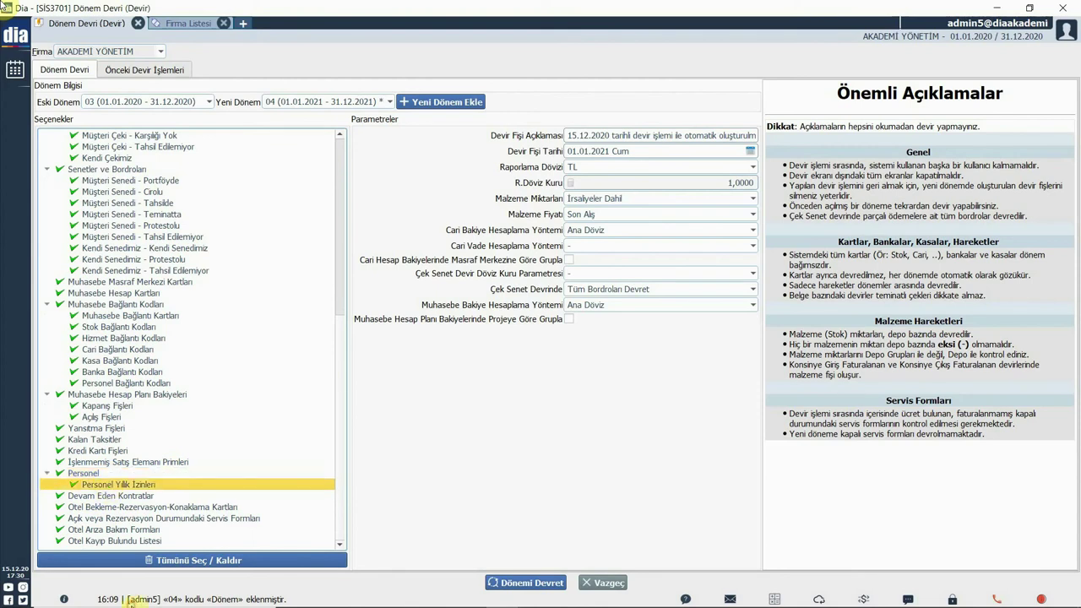
{"action": "left_click", "coordinate": [155, 498]}
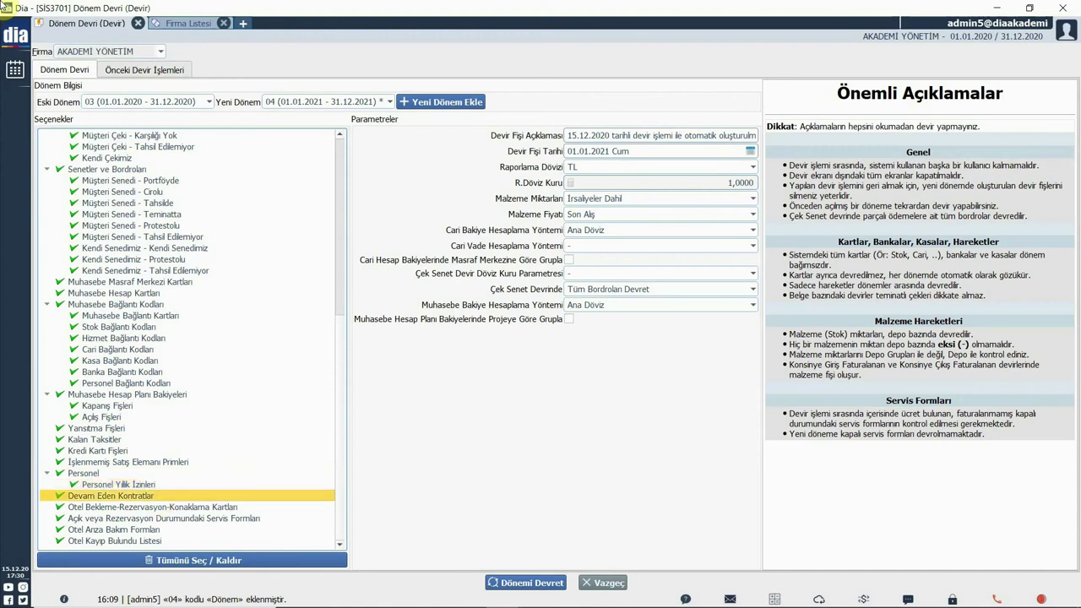
{"action": "left_click", "coordinate": [155, 508]}
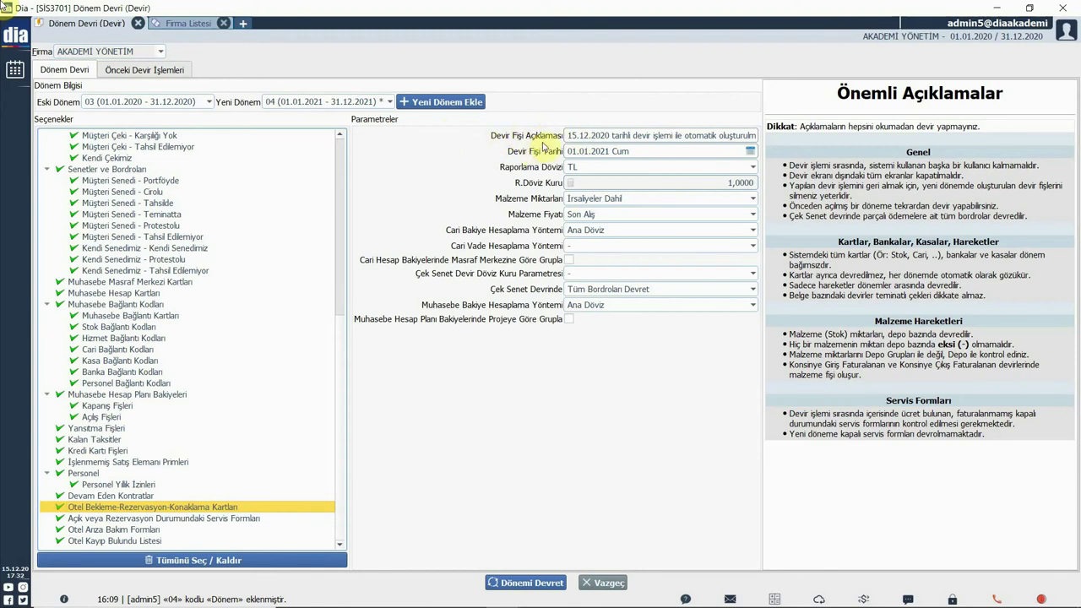
- Read through the full Devir Fişi Açıklaması text in the rollover parameters
{"action": "left_click", "coordinate": [585, 135]}
{"action": "double_click", "coordinate": [600, 135]}
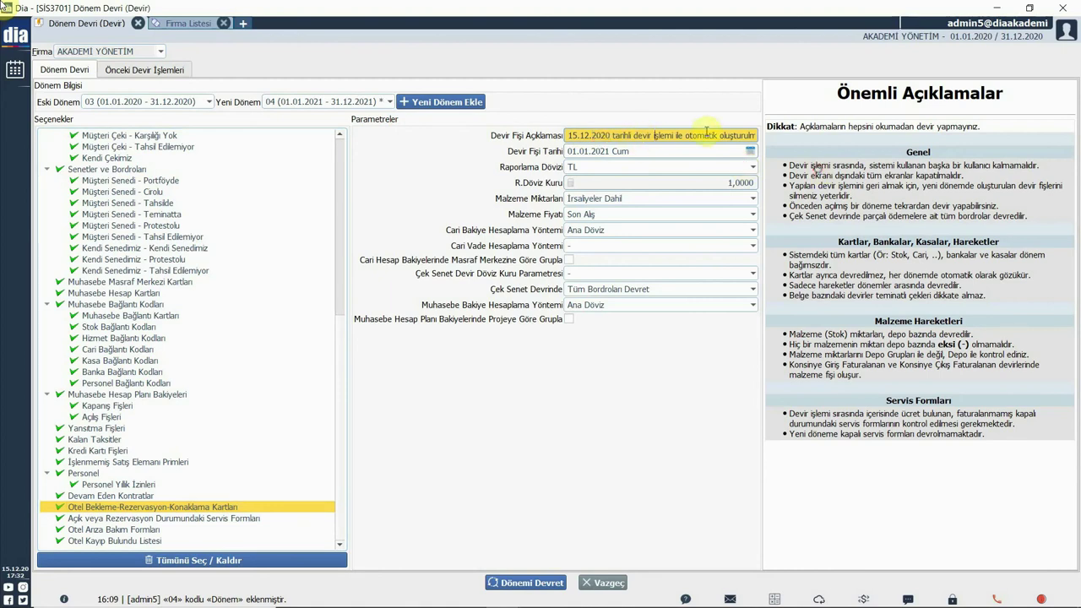
{"action": "left_click_drag", "start_coordinate": [729, 136], "coordinate": [756, 136]}
{"action": "left_click", "coordinate": [734, 142]}
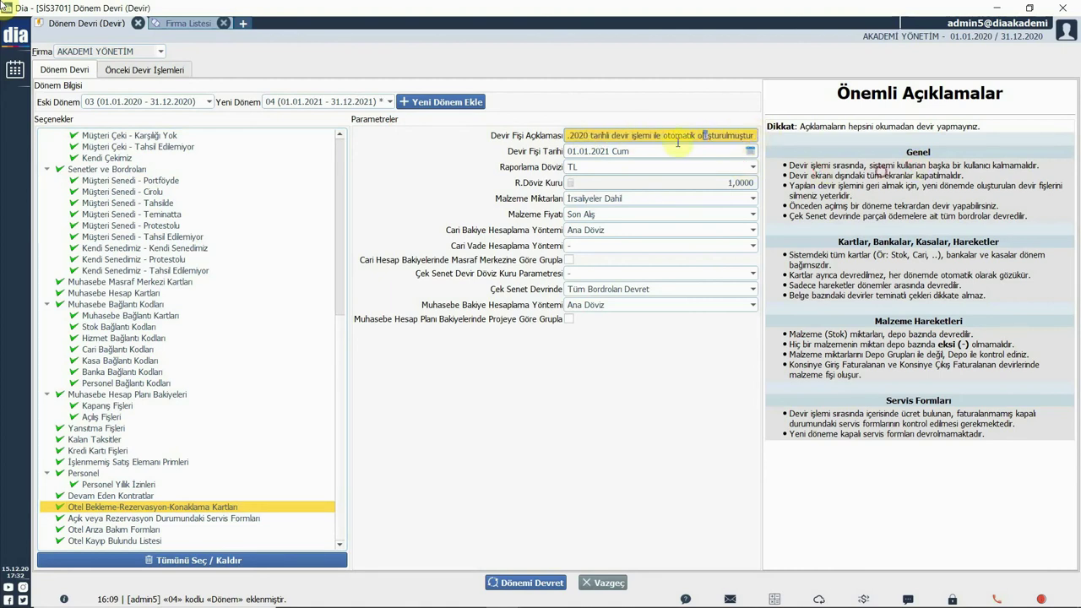
{"action": "left_click_drag", "start_coordinate": [637, 136], "coordinate": [568, 135]}
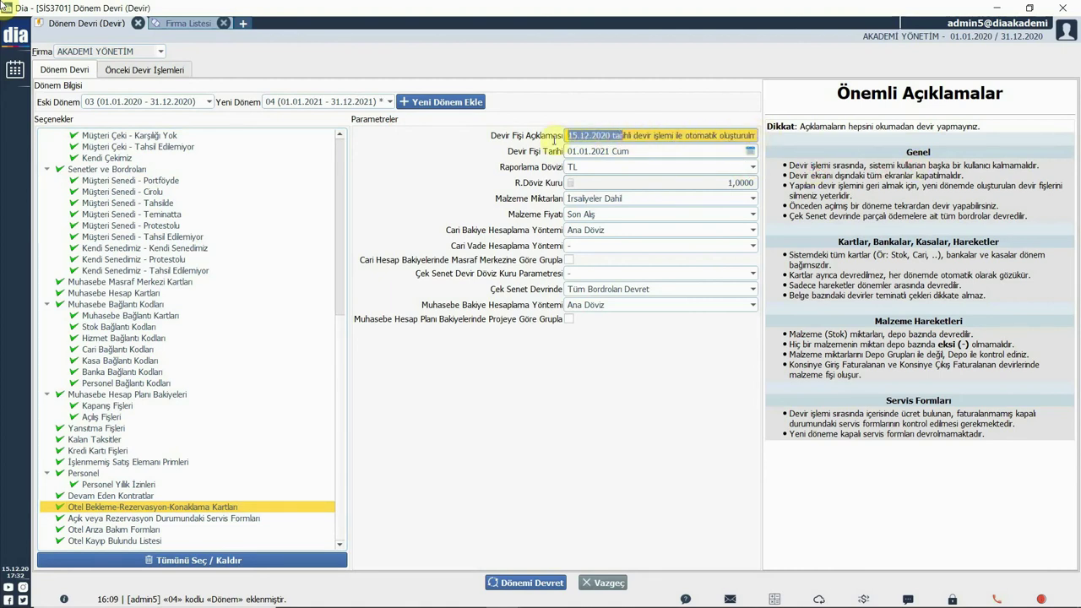
{"action": "left_click", "coordinate": [591, 137]}
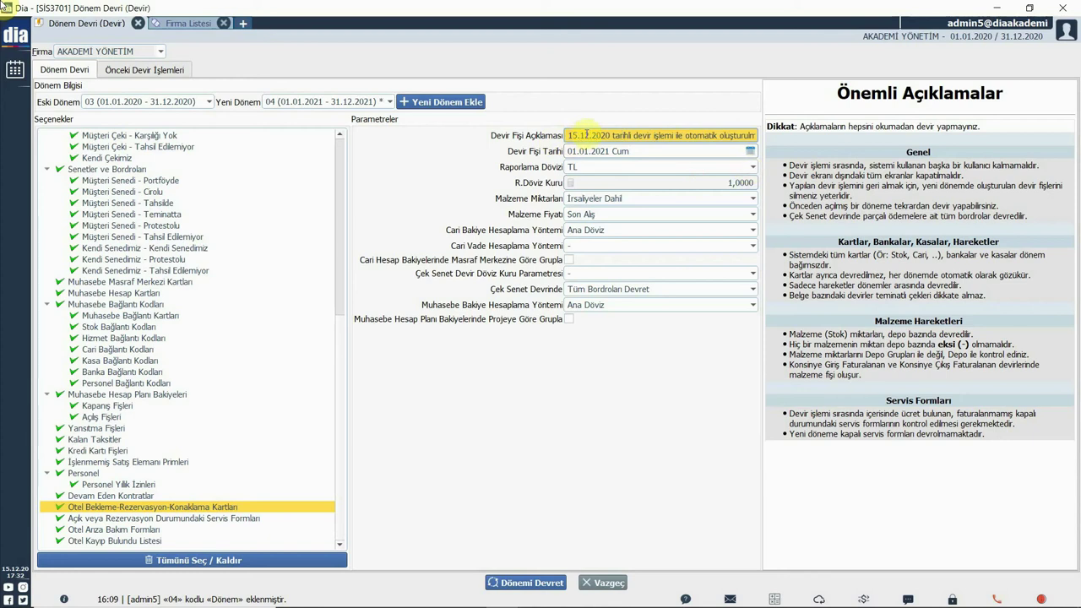
- Highlight parts of the Devir Fişi Açıklaması text to examine its automatic-creation wording and the transaction date at its start
{"action": "left_click_drag", "start_coordinate": [686, 136], "coordinate": [773, 132]}
{"action": "key", "text": "Home"}
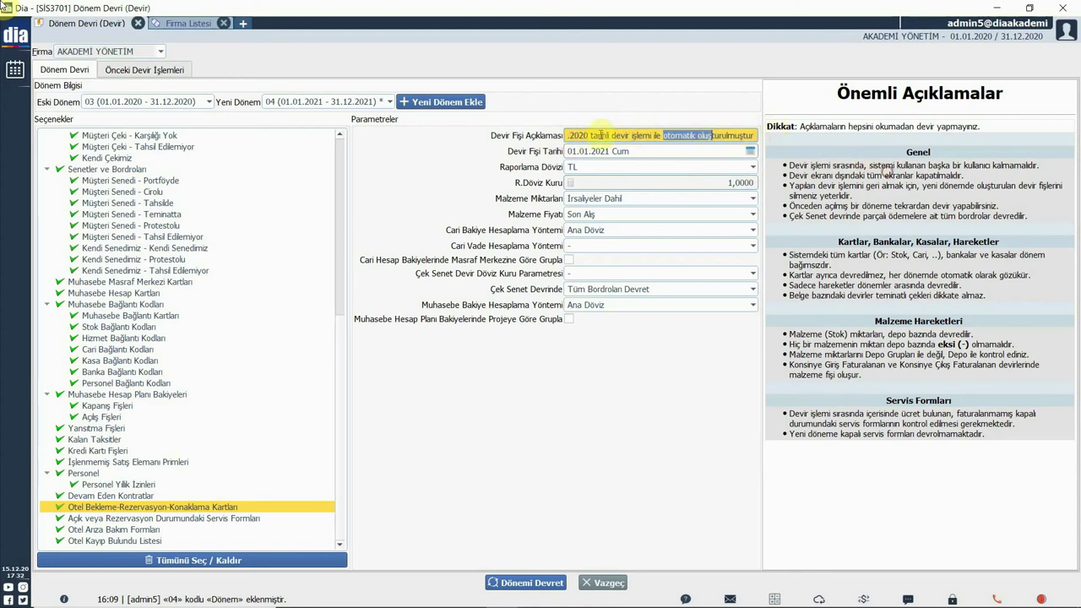
{"action": "key", "text": "shift+Right"}
{"action": "key", "text": "shift+Right"}
{"action": "key", "text": "shift+Right"}
{"action": "key", "text": "shift+Right"}
{"action": "key", "text": "shift+Right"}
{"action": "key", "text": "shift+Right"}
{"action": "key", "text": "shift+Right"}
{"action": "key", "text": "shift+Right"}
{"action": "key", "text": "shift+Right"}
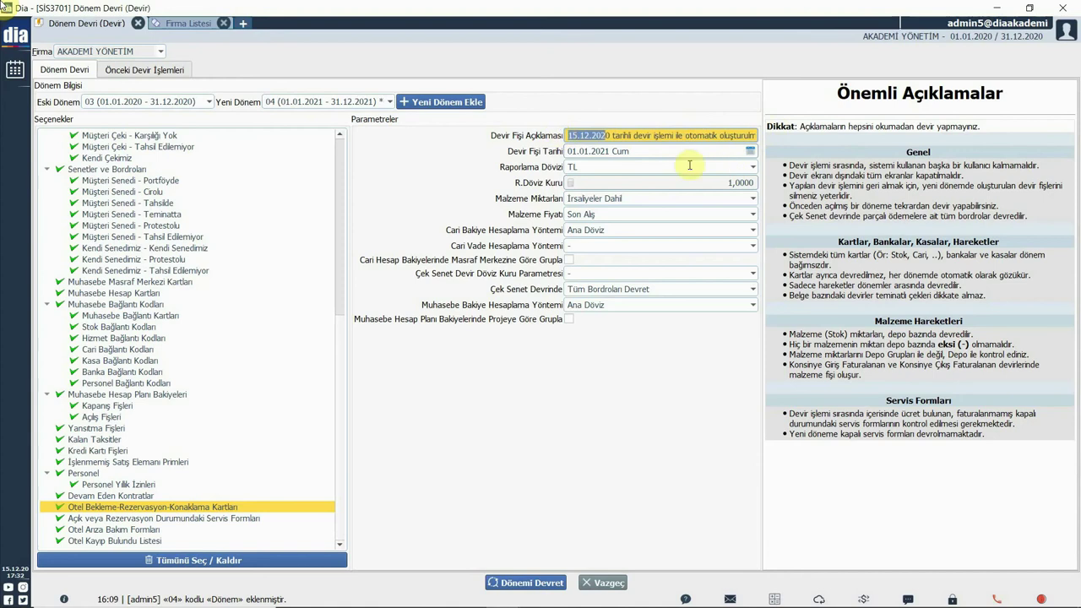
{"action": "left_click", "coordinate": [602, 136]}
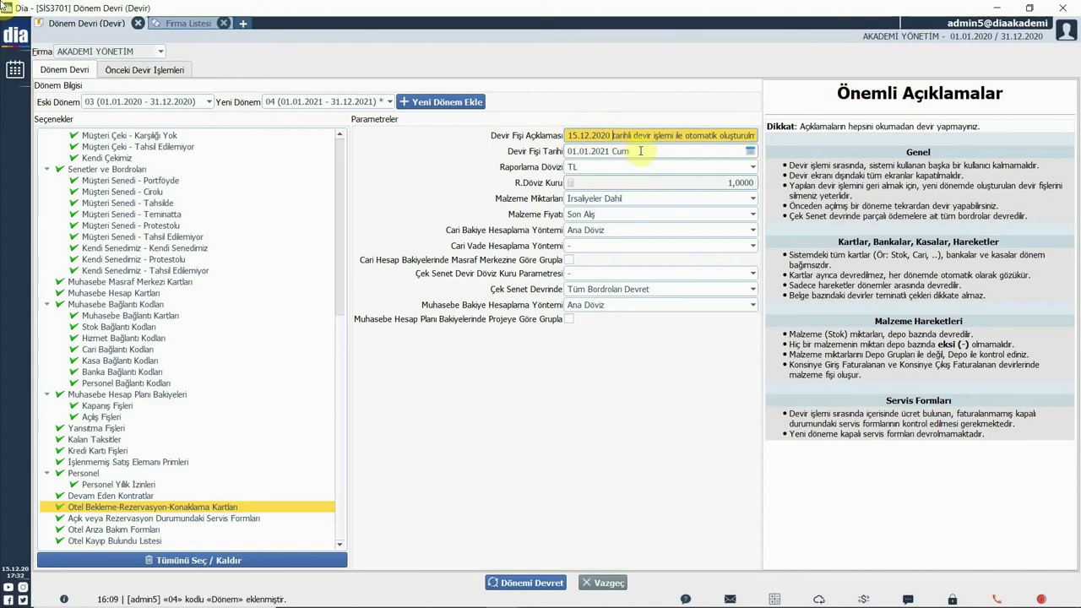
- Examine the Devir Fişi Tarihi and the currencies offered for Raporlama Dövizi, keeping TL selected
{"action": "left_click_drag", "start_coordinate": [652, 150], "coordinate": [592, 150]}
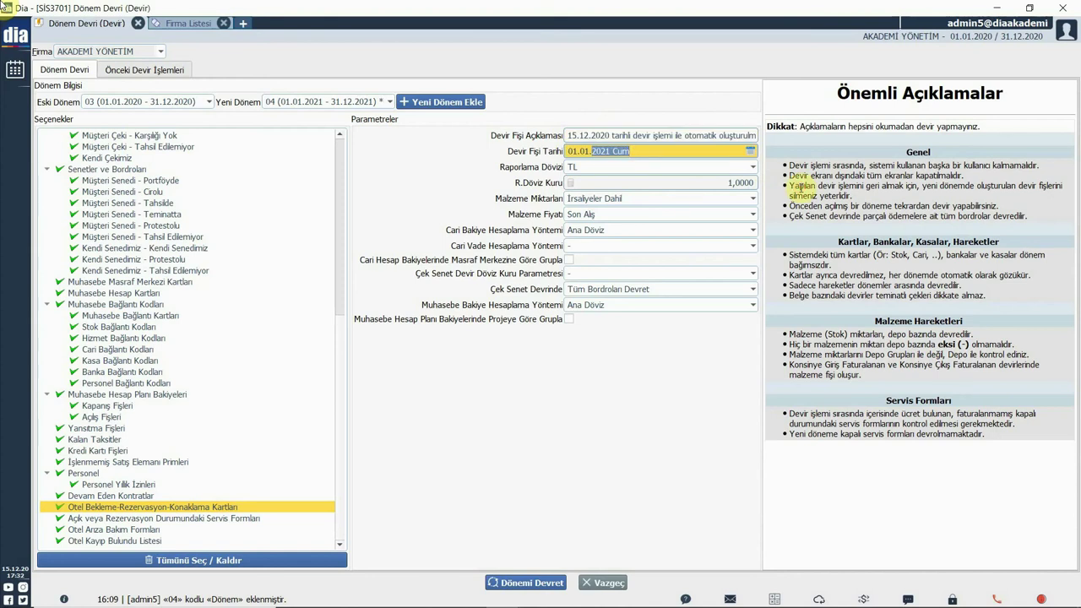
{"action": "key", "text": "Tab"}
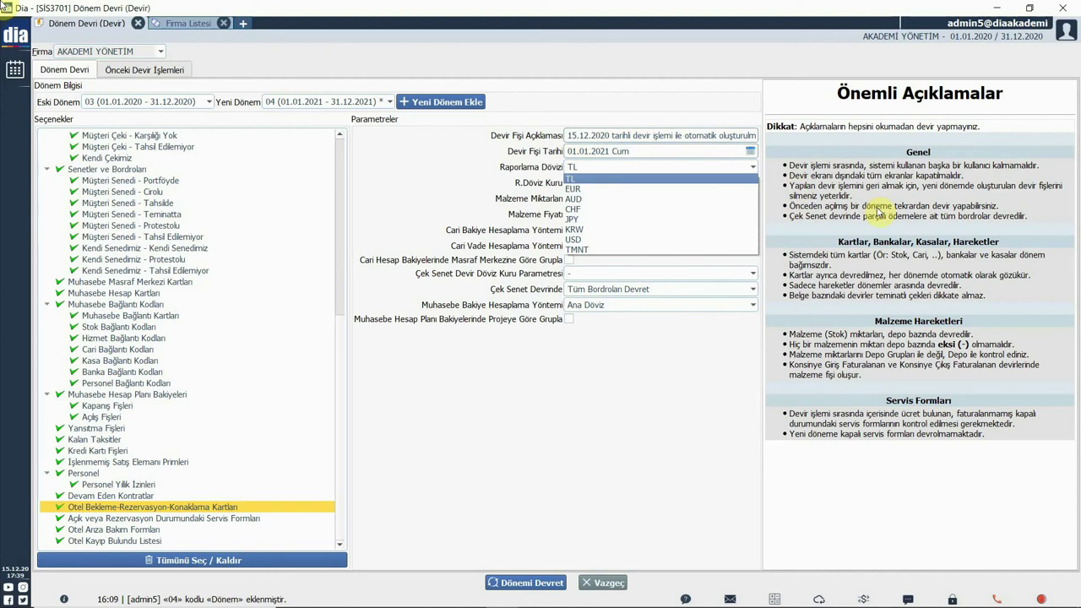
{"action": "left_click", "coordinate": [589, 179]}
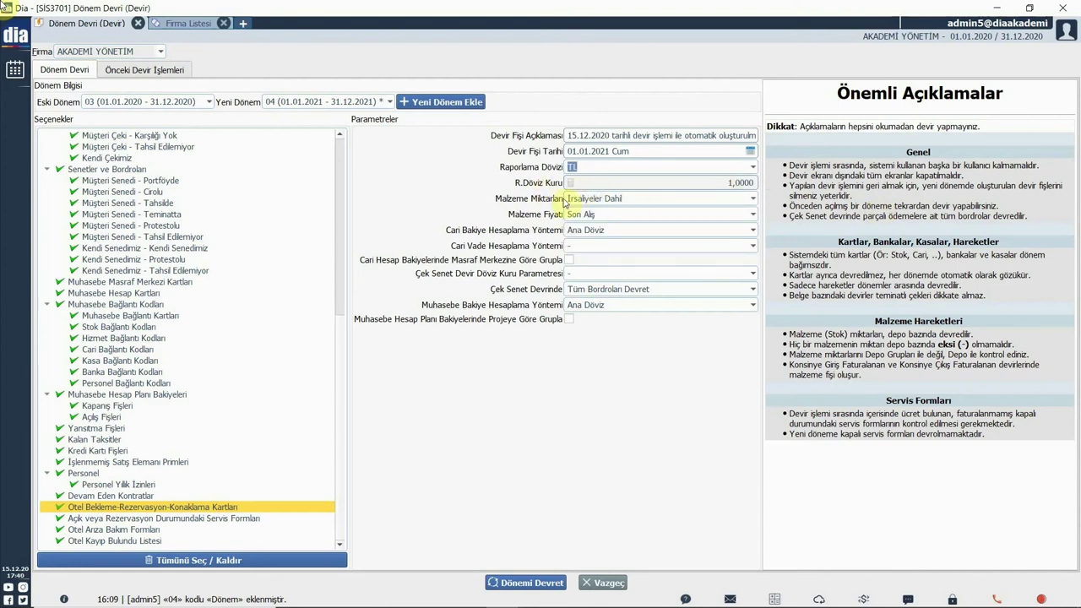
- Compare the İrsaliyeler rollover options with the choices available for the Malzeme Miktarları parameter
{"action": "scroll", "coordinate": [131, 143], "scroll_direction": "up", "scroll_amount": 10}
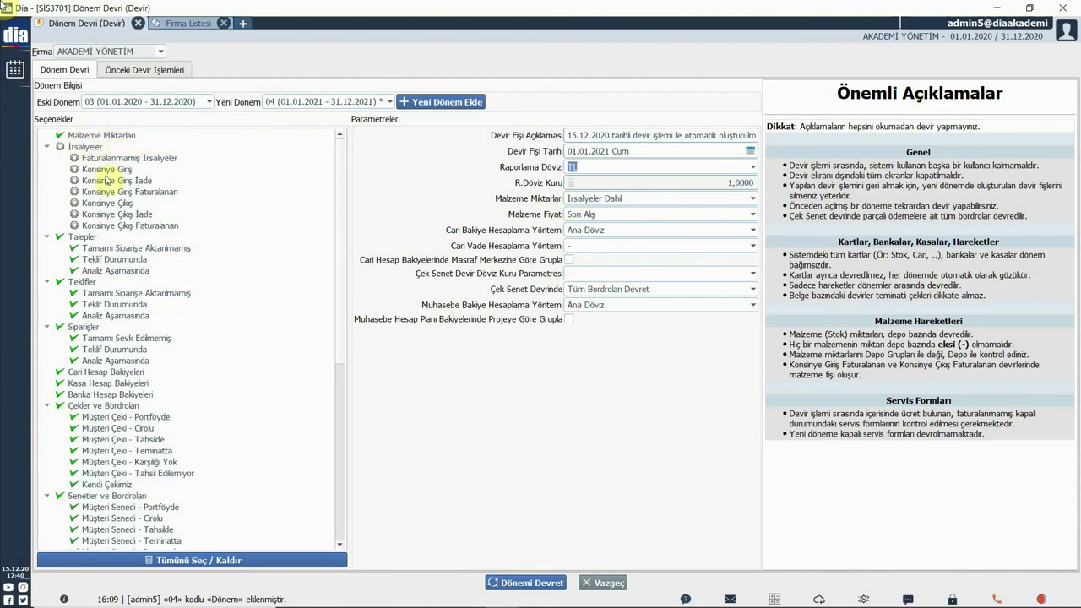
{"action": "left_click", "coordinate": [637, 203]}
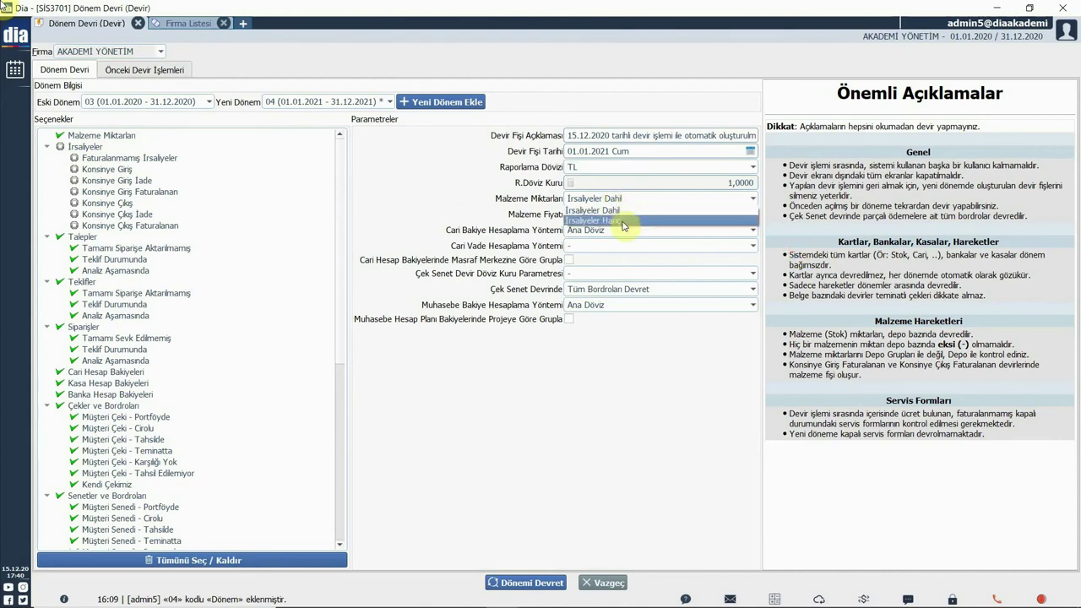
{"action": "left_click", "coordinate": [485, 205]}
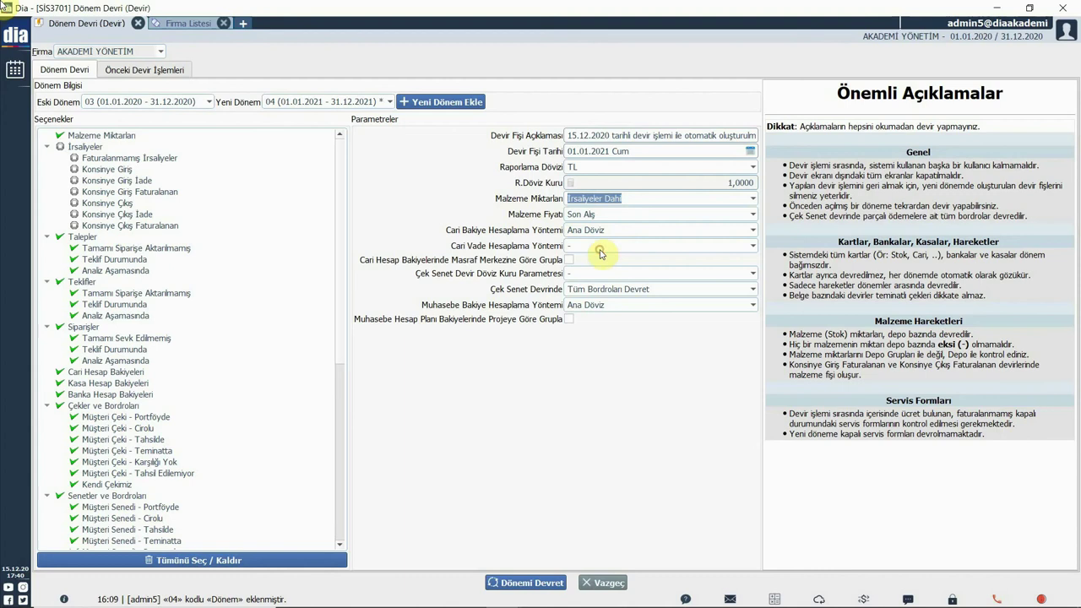
- Look through all the price types offered for the Malzeme Fiyatı parameter without changing the selection
{"action": "left_click", "coordinate": [637, 216]}
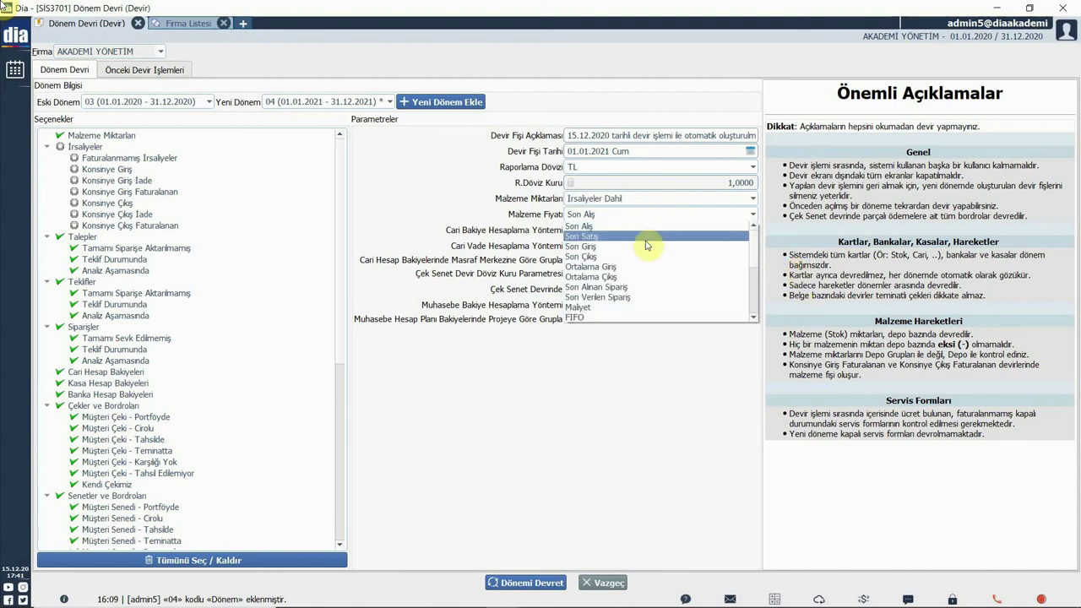
{"action": "scroll", "coordinate": [651, 254], "scroll_direction": "down", "scroll_amount": 5}
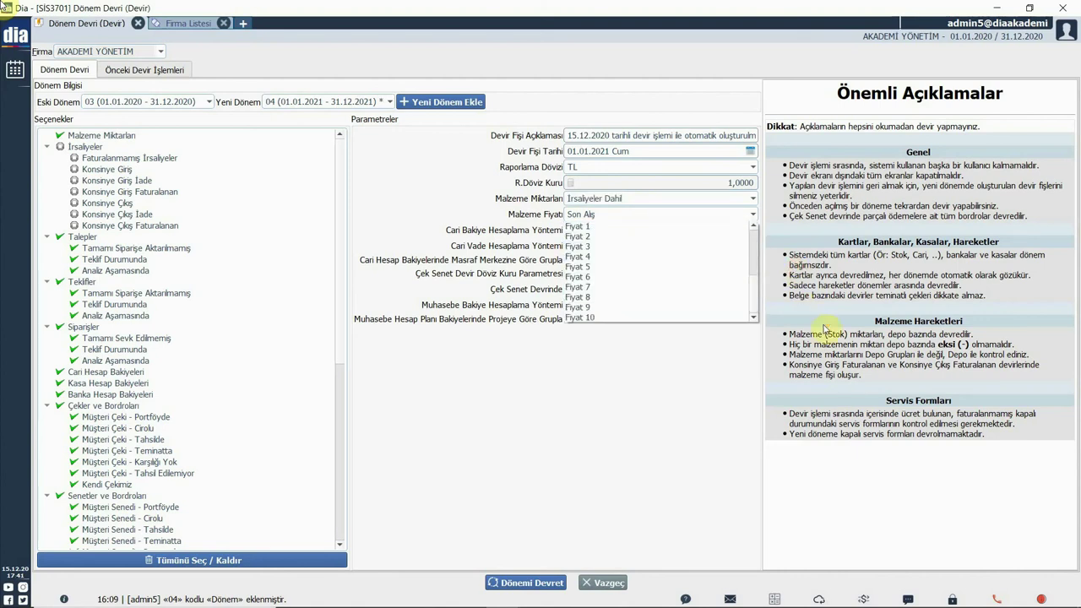
{"action": "scroll", "coordinate": [824, 345], "scroll_direction": "up", "scroll_amount": 5}
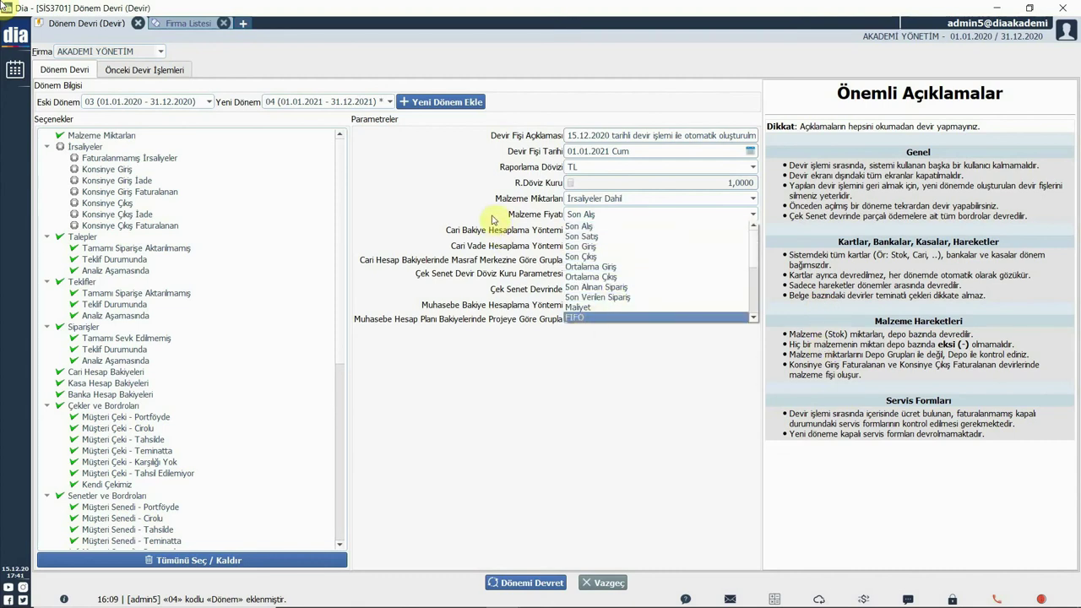
{"action": "left_click", "coordinate": [494, 220]}
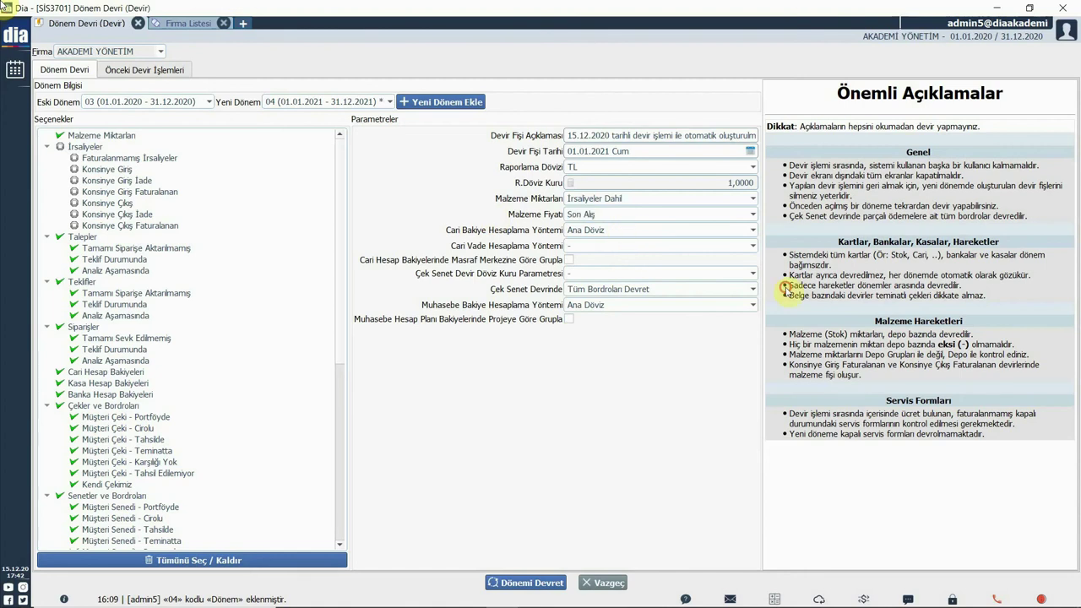
- Review the Cari Bakiye Hesaplama Yöntemi choices and keep Ana Döviz as the calculation method
{"action": "key", "text": "alt+Down"}
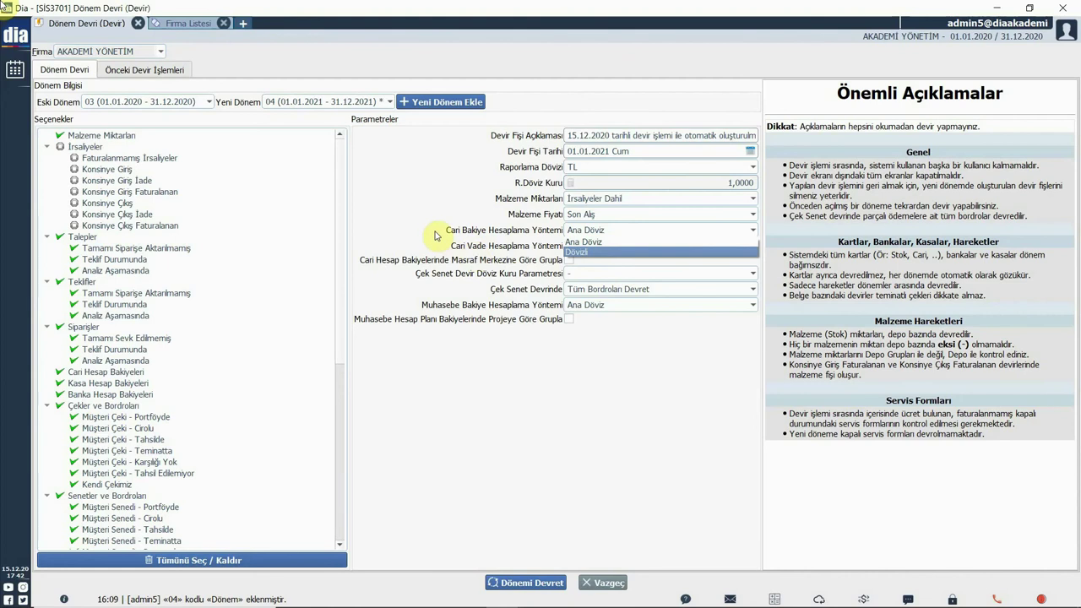
{"action": "key", "text": "Escape"}
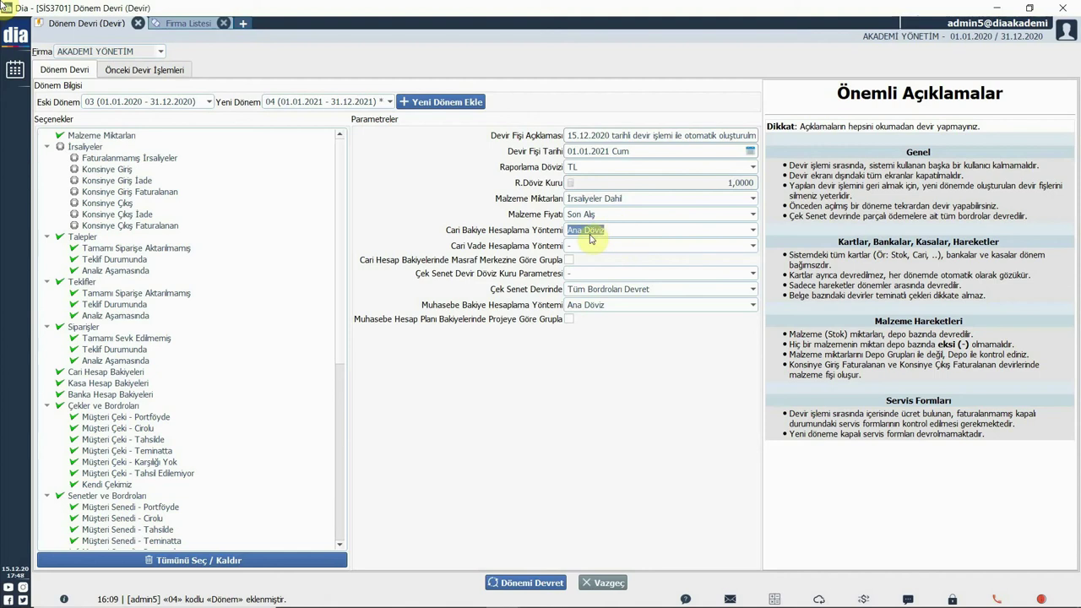
{"action": "left_click", "coordinate": [591, 236]}
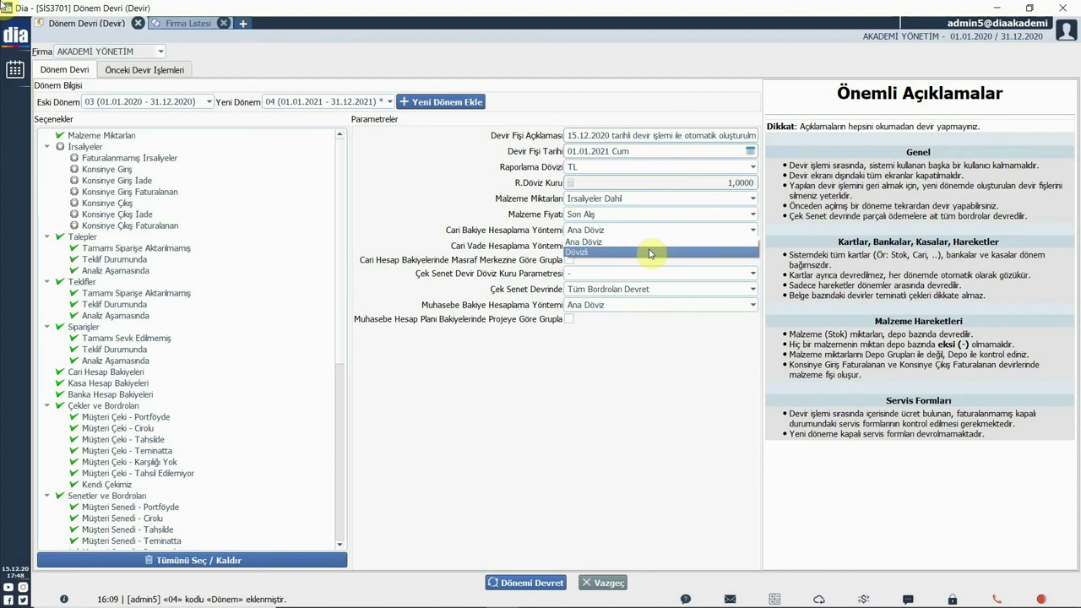
{"action": "left_click", "coordinate": [644, 242]}
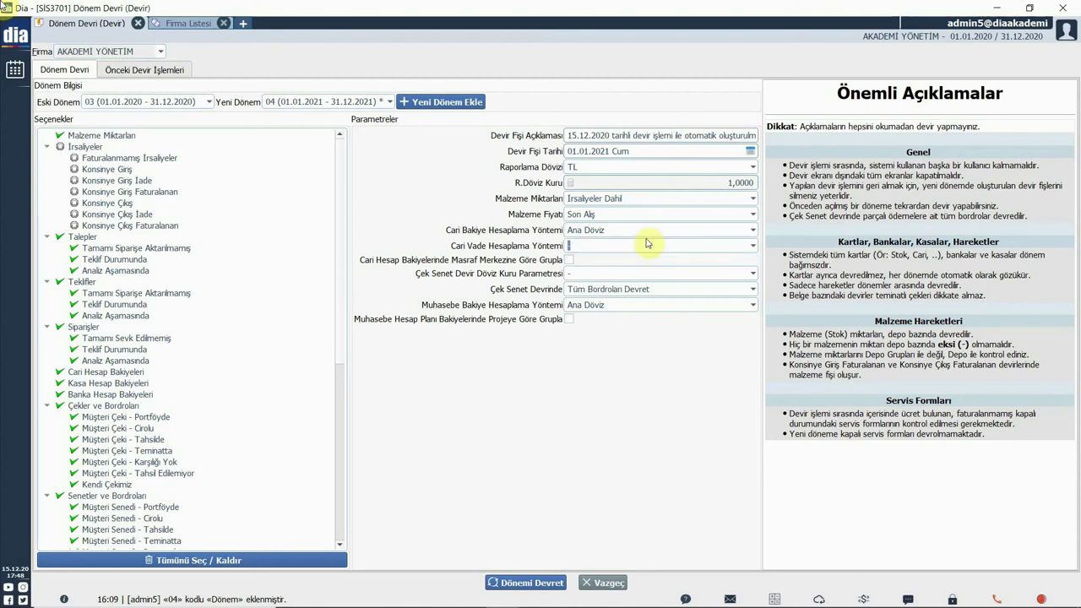
- Set Cari Vade Hesaplama Yöntemi to Ortalama Vade and enable Cari Hesap Bakiyelerinde Masraf Merkezine Göre Grupla
{"action": "left_click", "coordinate": [654, 245]}
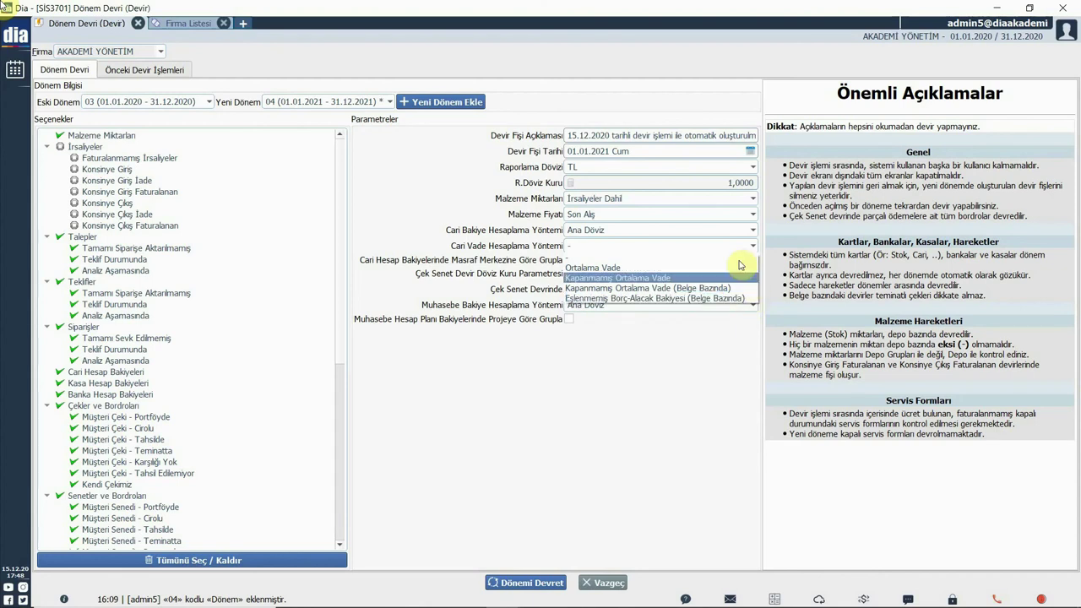
{"action": "left_click", "coordinate": [571, 267]}
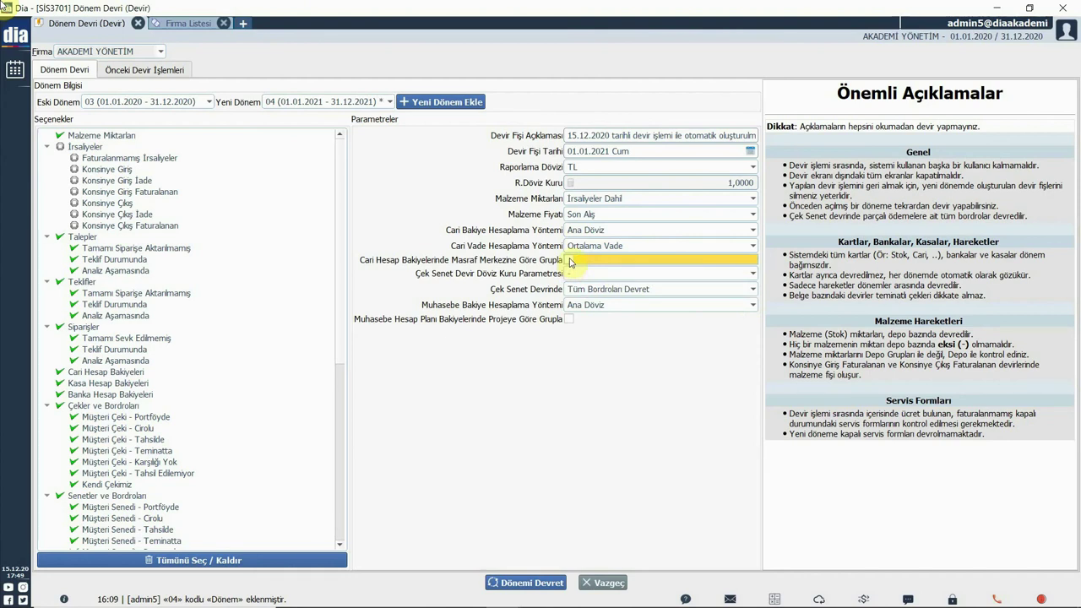
{"action": "left_click", "coordinate": [576, 260]}
- Set Çek Senet Devir Döviz Kuru Parametresi to Son Bordro Kuru and enable Muhasebe Hesap Planı Bakiyelerinde Projeye Göre Grupla
{"action": "left_click", "coordinate": [642, 273]}
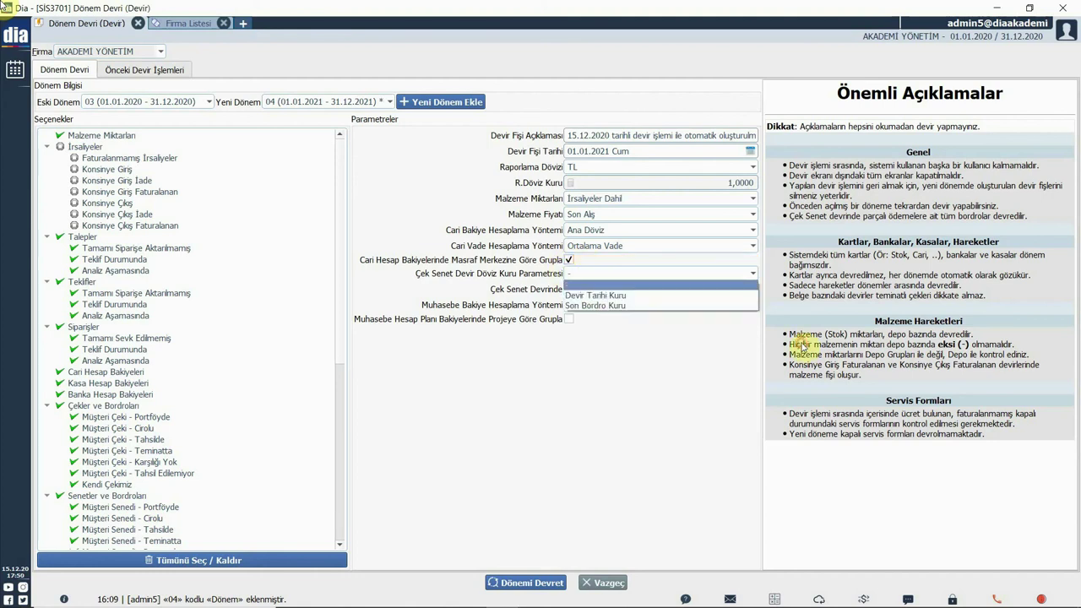
{"action": "left_click", "coordinate": [633, 307]}
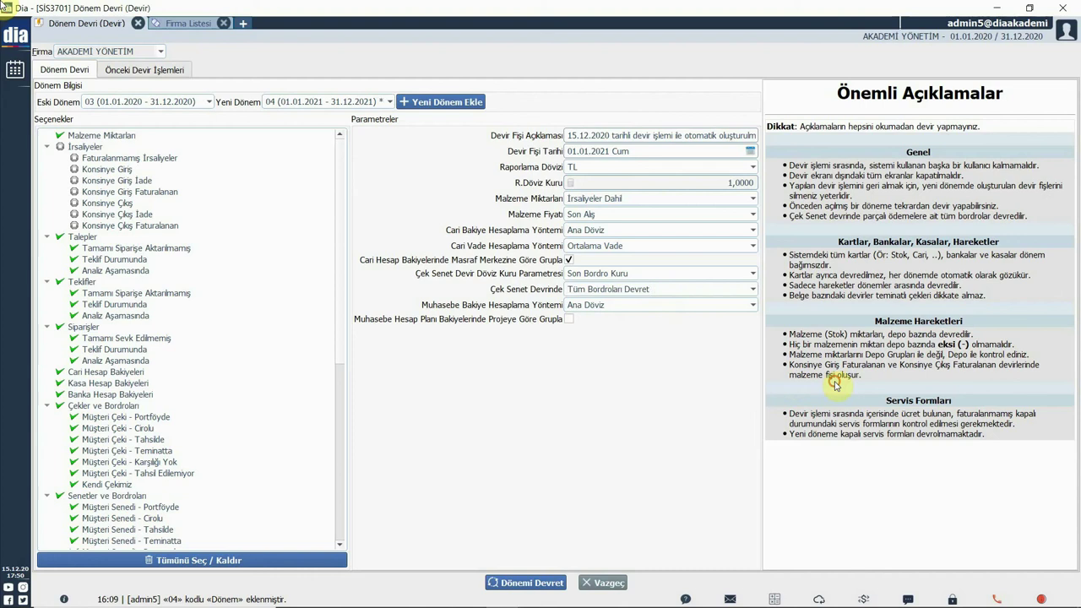
{"action": "left_click", "coordinate": [669, 309]}
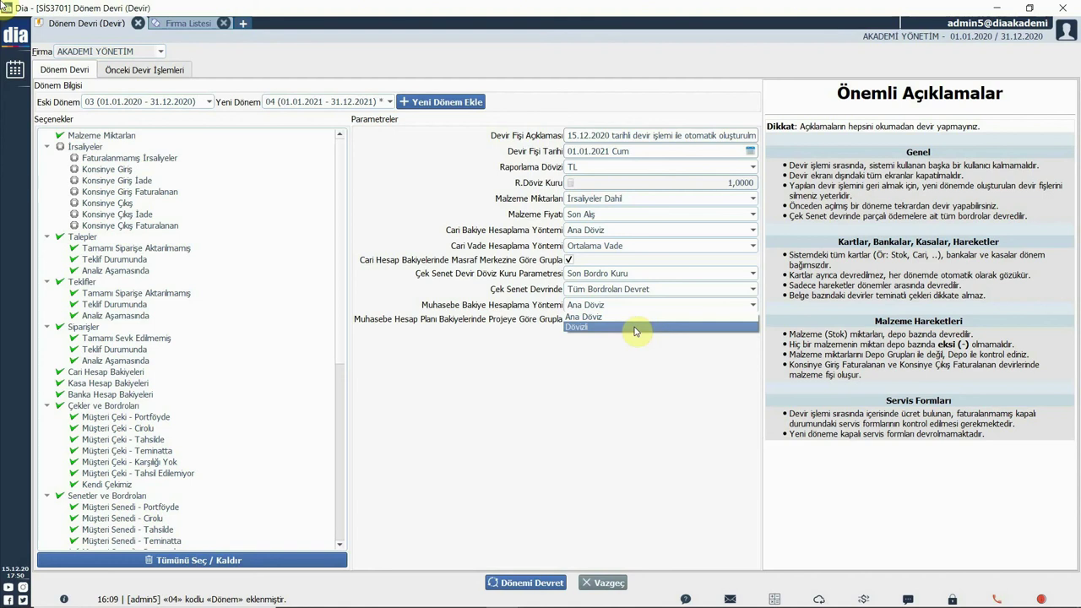
{"action": "left_click", "coordinate": [558, 345]}
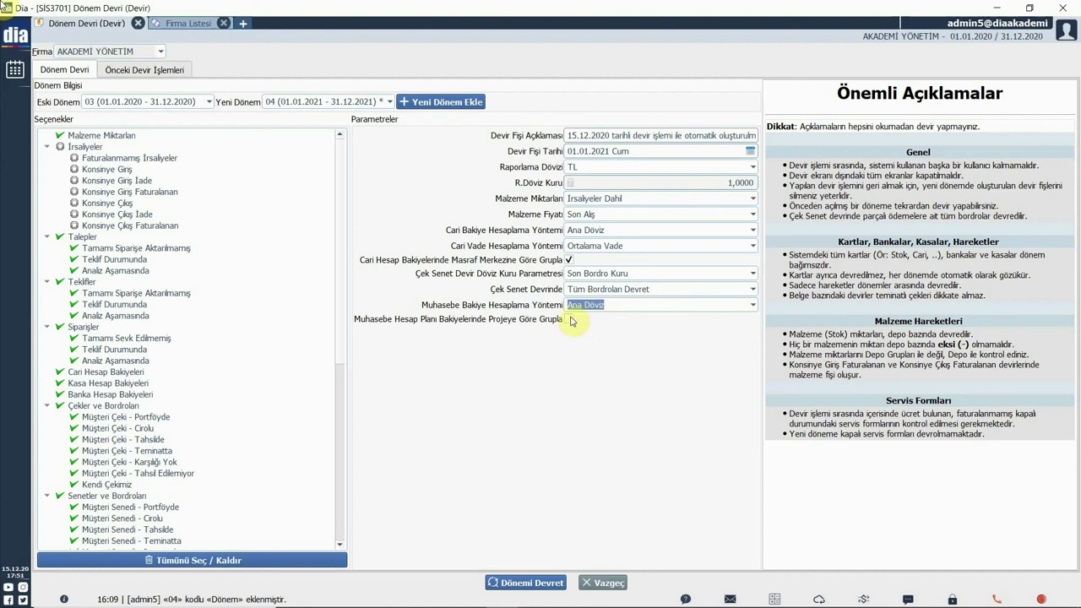
{"action": "left_click", "coordinate": [570, 320]}
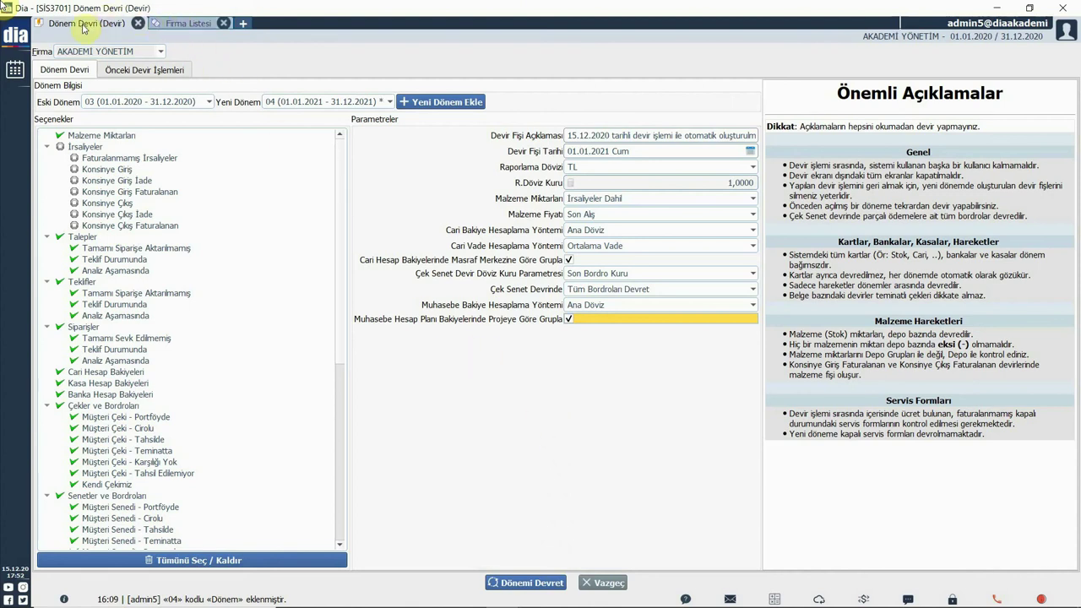
- Close the Firma Listesi screen and run the rollover into the previously opened 2021 period, declining the offered company switch
{"action": "left_click", "coordinate": [223, 23]}
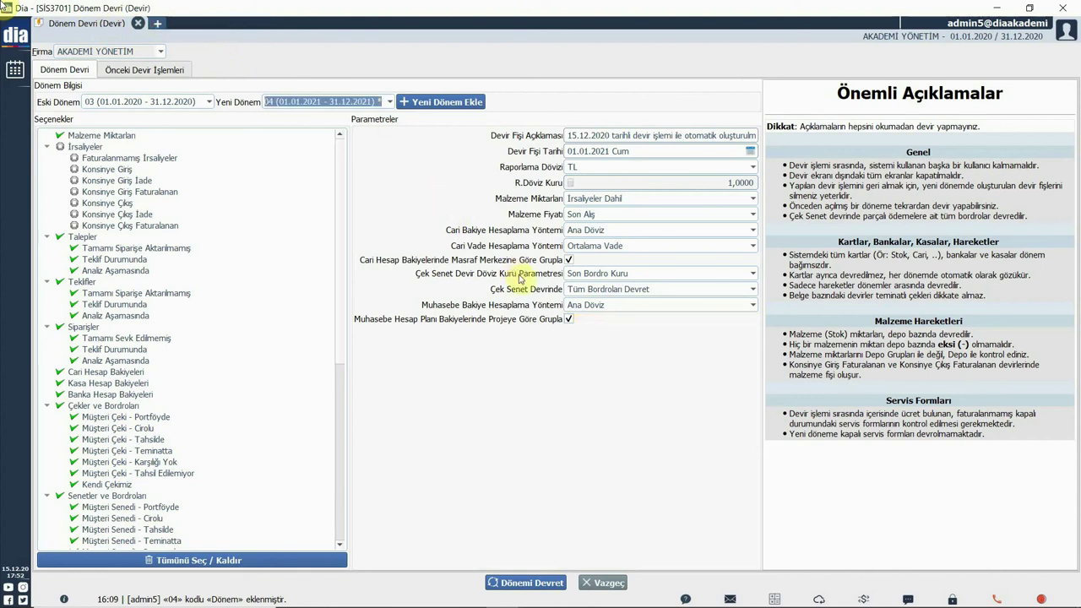
{"action": "left_click", "coordinate": [554, 586]}
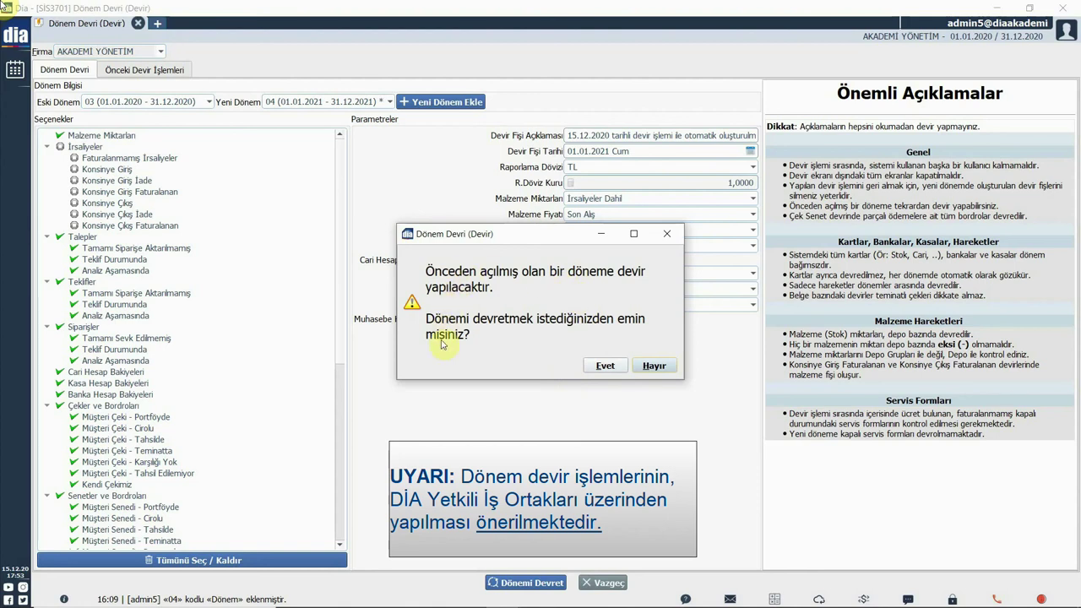
{"action": "left_click", "coordinate": [601, 367]}
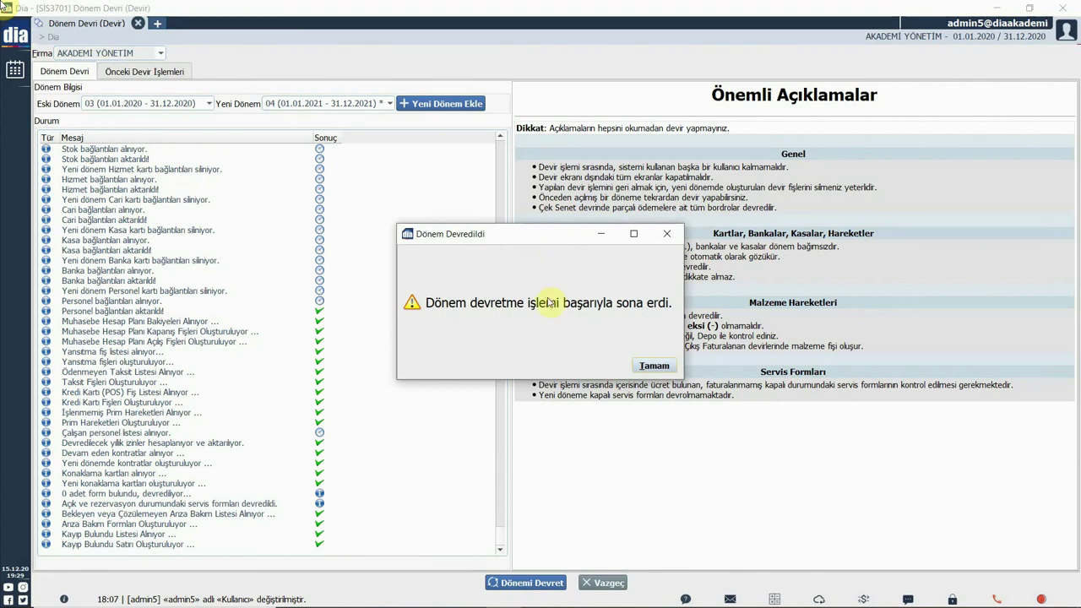
{"action": "left_click", "coordinate": [655, 367]}
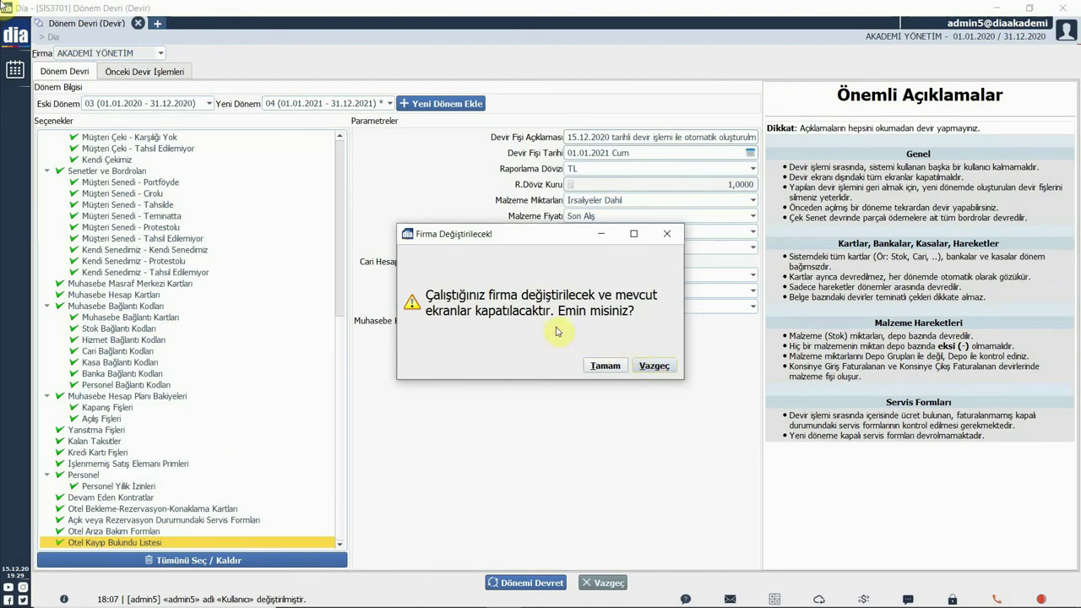
{"action": "left_click", "coordinate": [655, 367]}
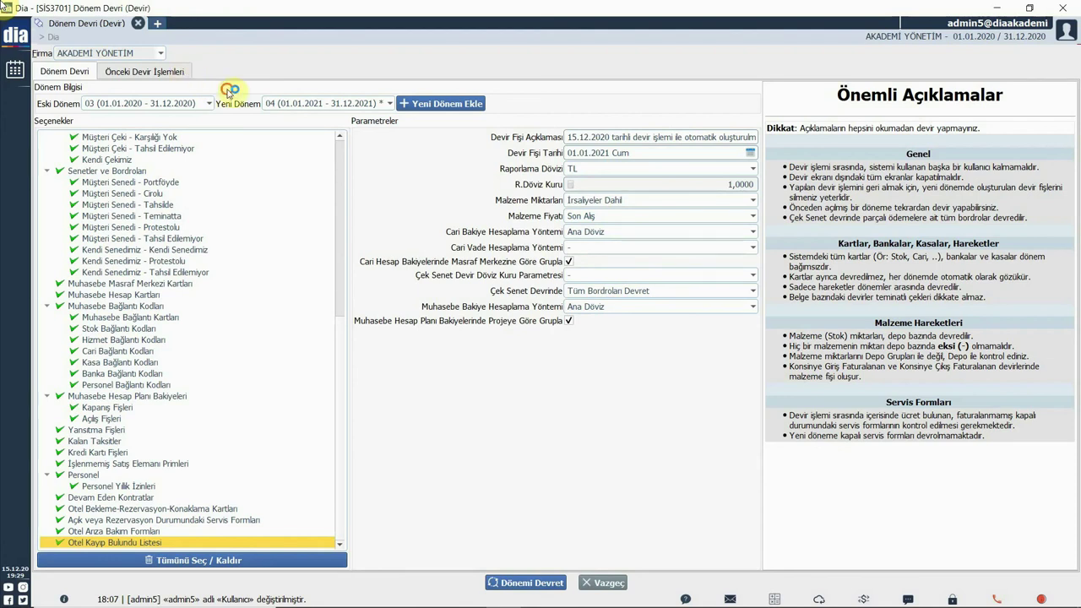
- Review the previous rollover operations and resulting receipts, briefly selecting the two Malzeme Fişi rows and clearing the selection
{"action": "left_click", "coordinate": [181, 75]}
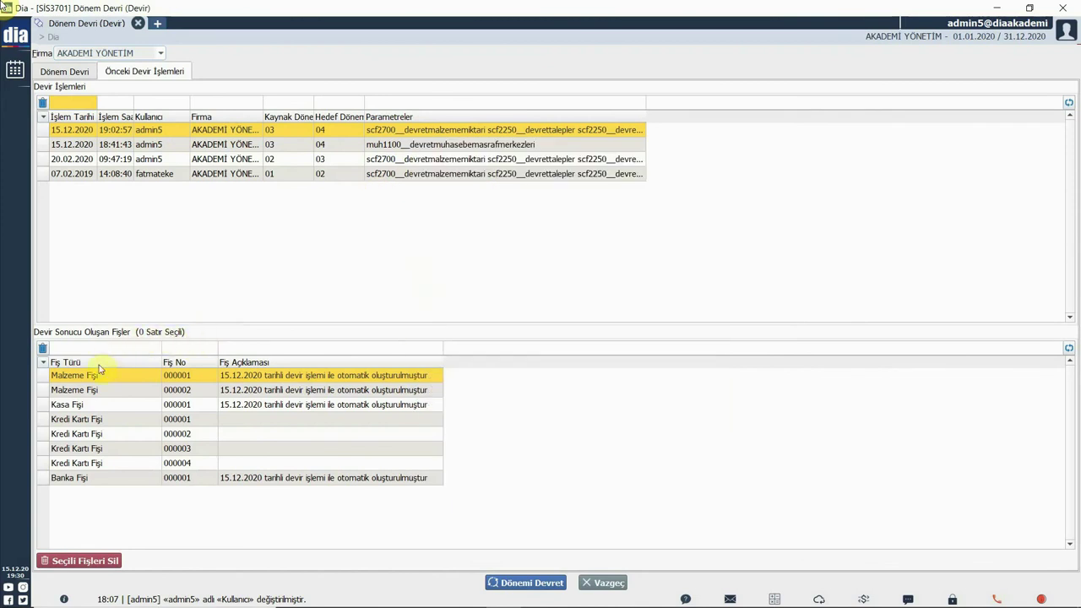
{"action": "left_click", "coordinate": [245, 377]}
{"action": "left_click", "coordinate": [245, 390], "text": "shift"}
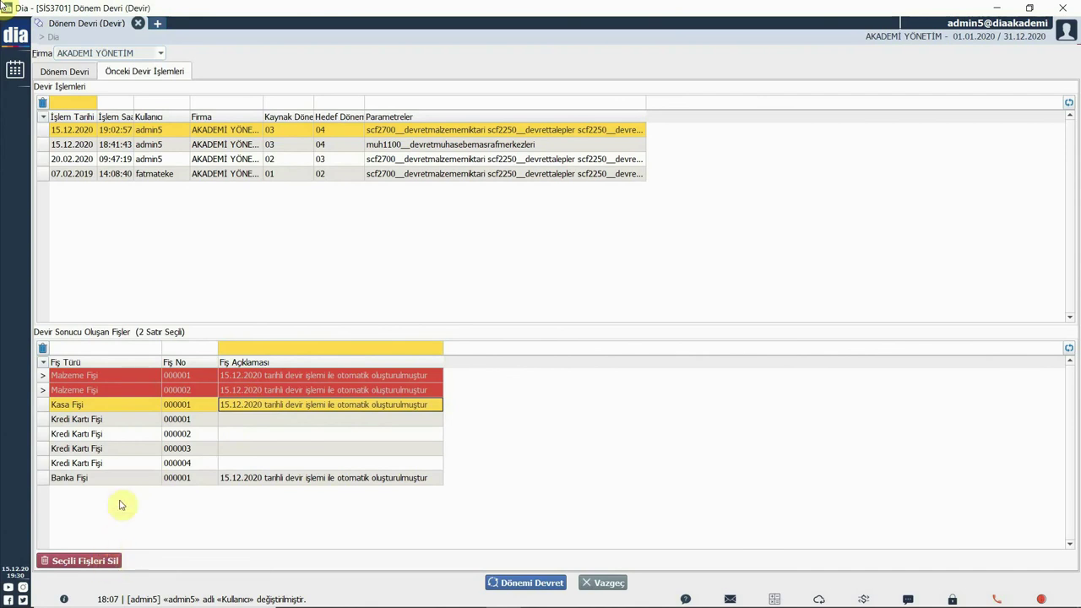
{"action": "left_click", "coordinate": [179, 405]}
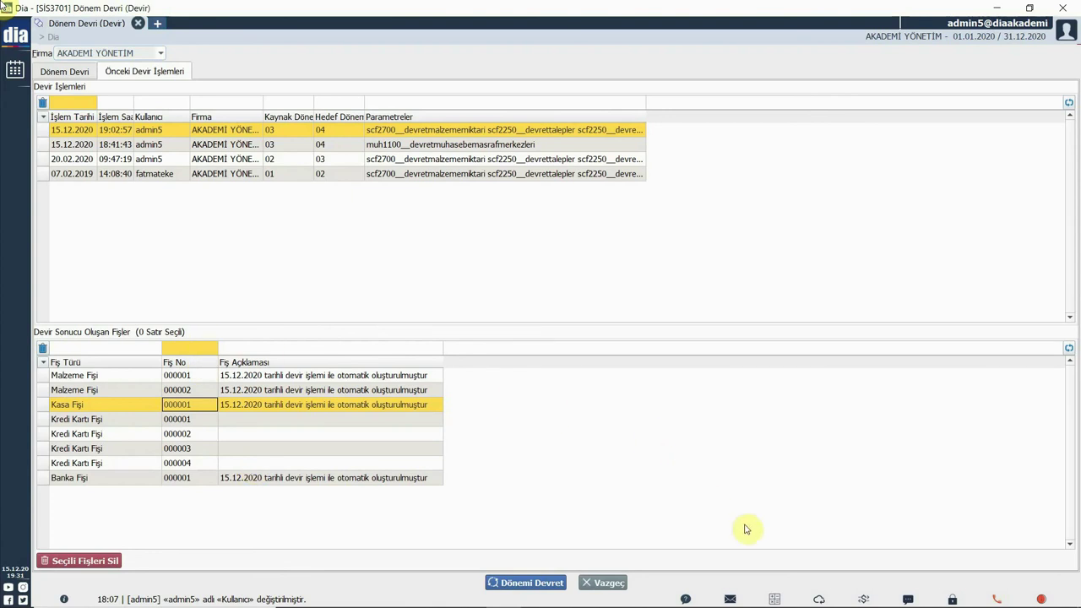
- Switch the working period of AKADEMİ YÖNETİM to [04] 01.01.2021 / 31.12.2021
{"action": "left_click", "coordinate": [820, 598]}
{"action": "left_click", "coordinate": [596, 366]}
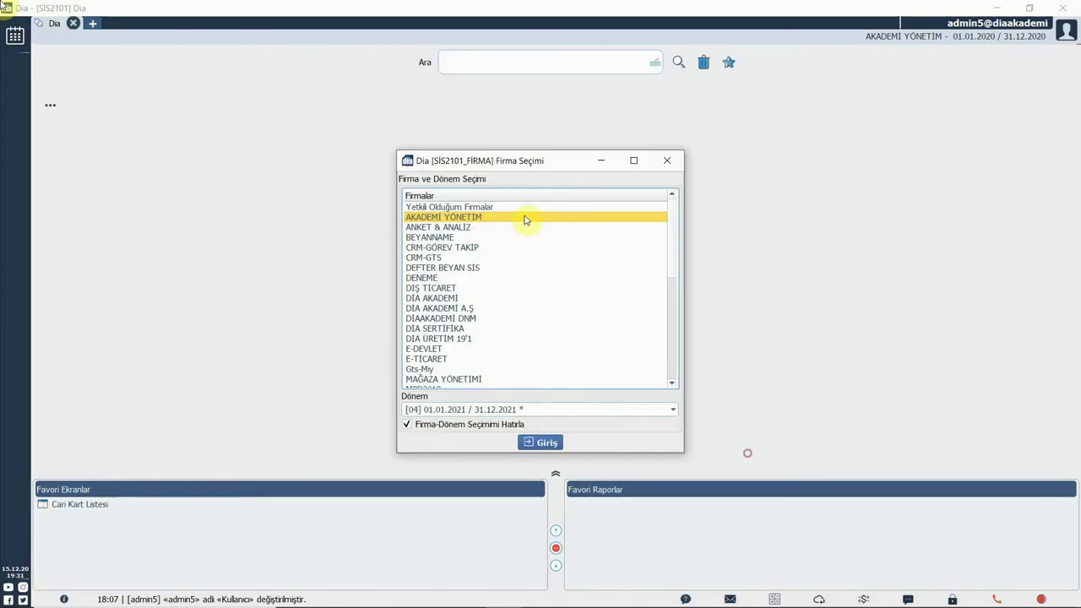
{"action": "left_click", "coordinate": [499, 411]}
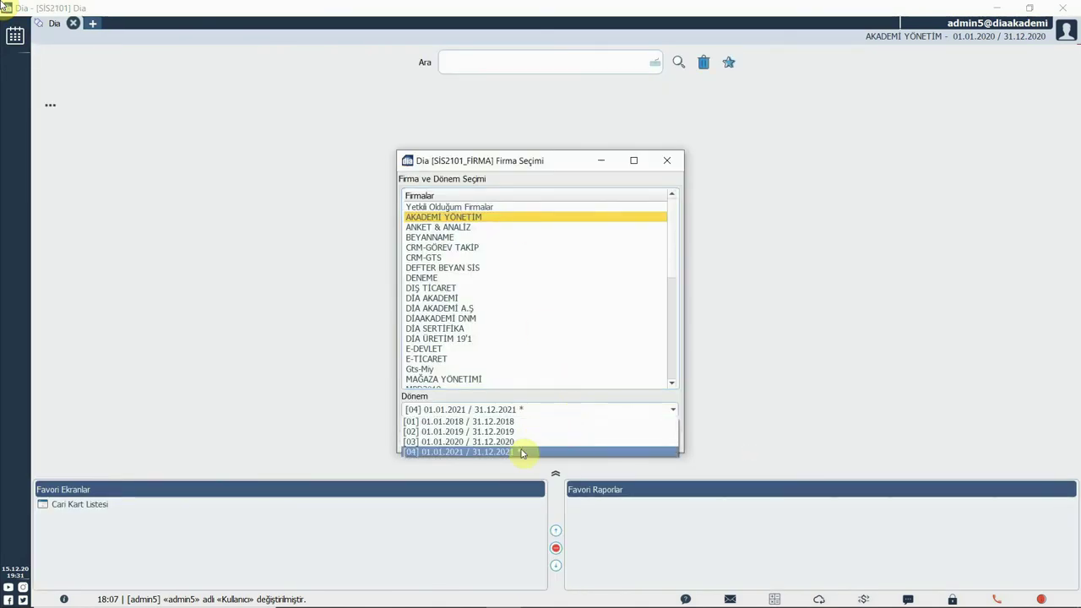
{"action": "left_click", "coordinate": [522, 454]}
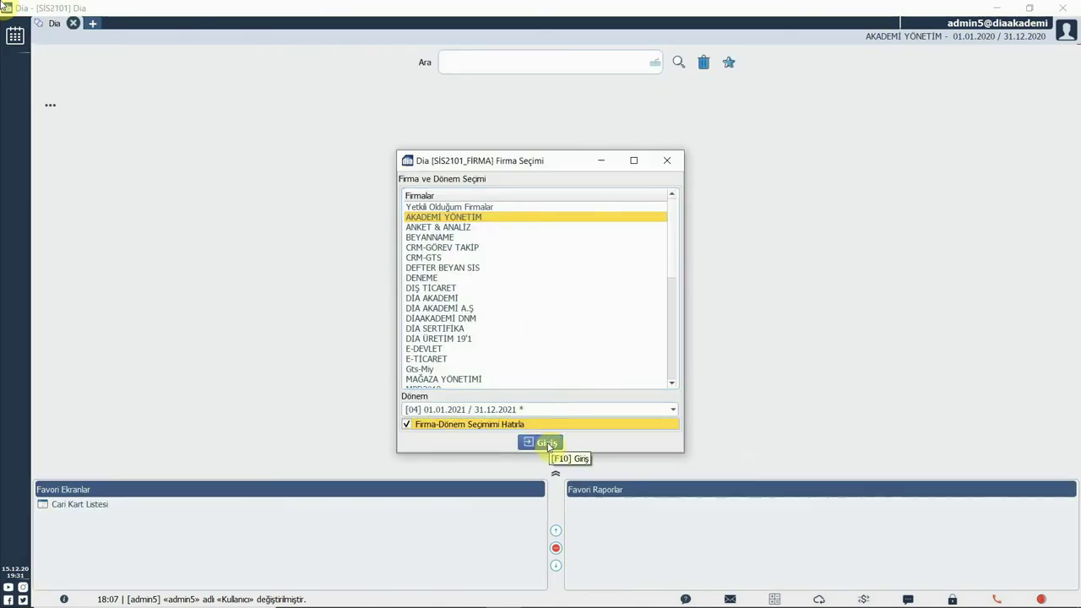
{"action": "left_click", "coordinate": [546, 443]}
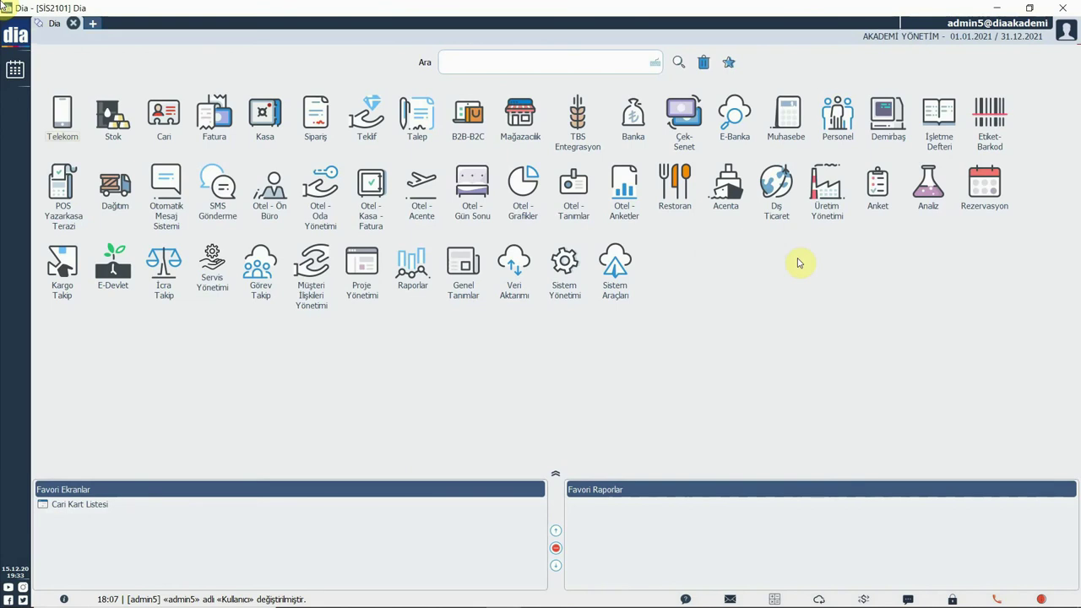
- Open the Banka Fişleri list in the Banka module and widen the Açıklama column to show the full description
{"action": "left_click", "coordinate": [635, 118]}
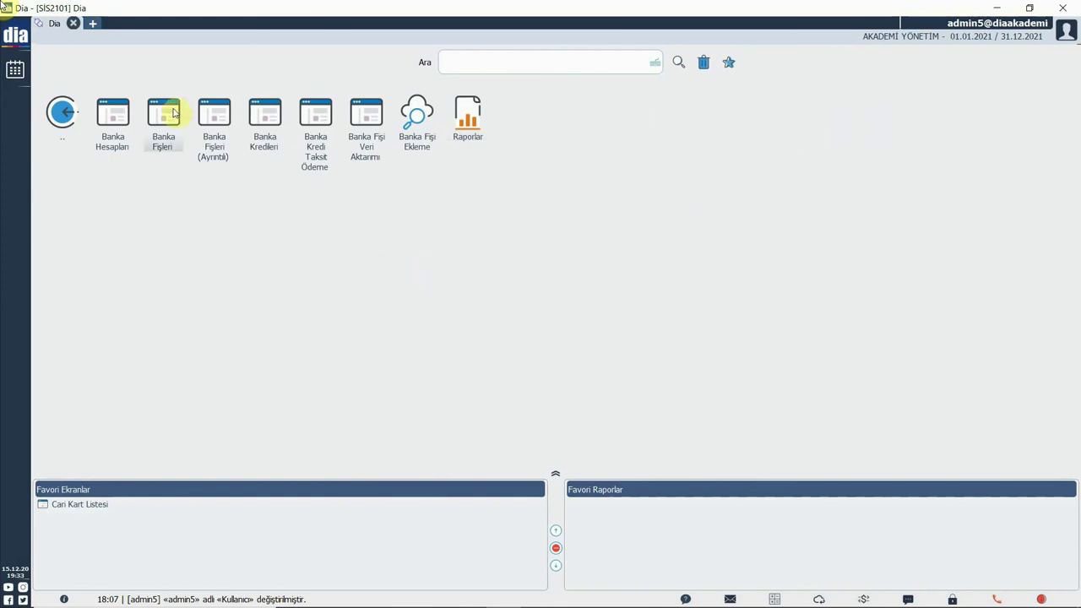
{"action": "left_click", "coordinate": [173, 112]}
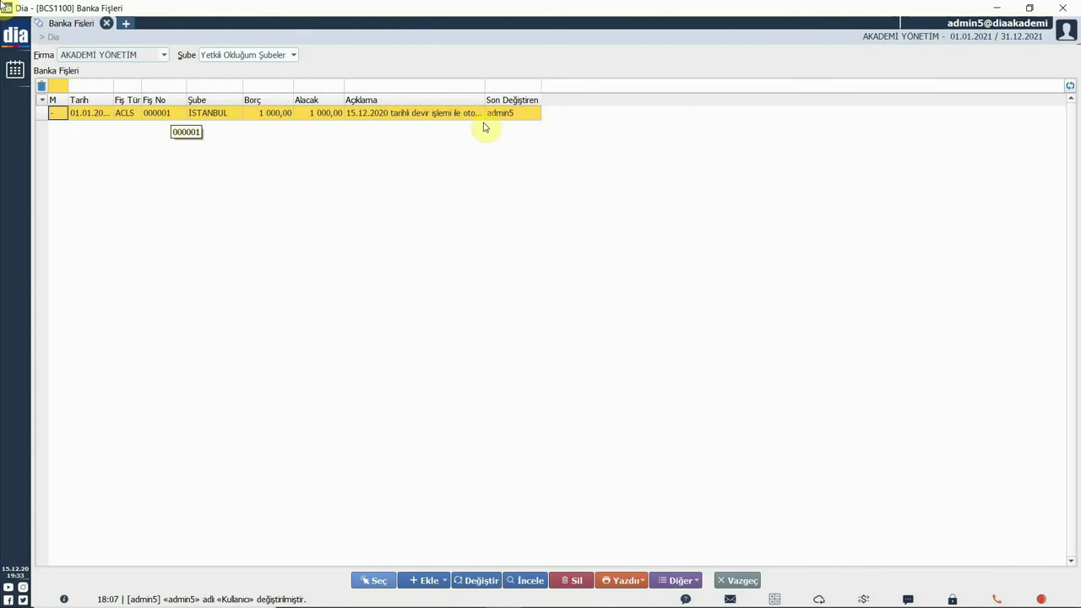
{"action": "left_click_drag", "start_coordinate": [481, 99], "coordinate": [625, 94]}
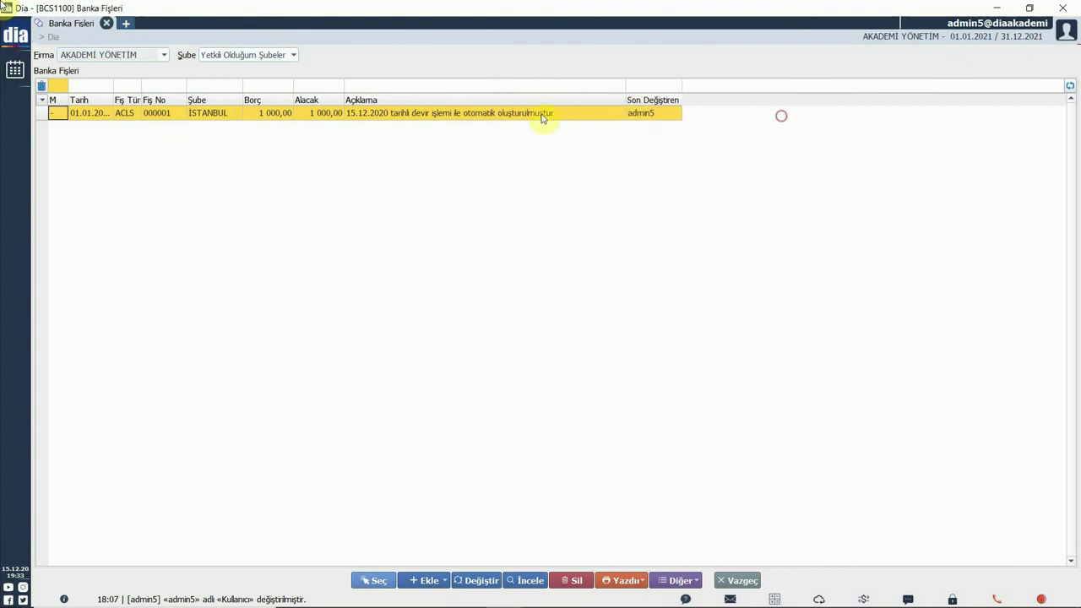